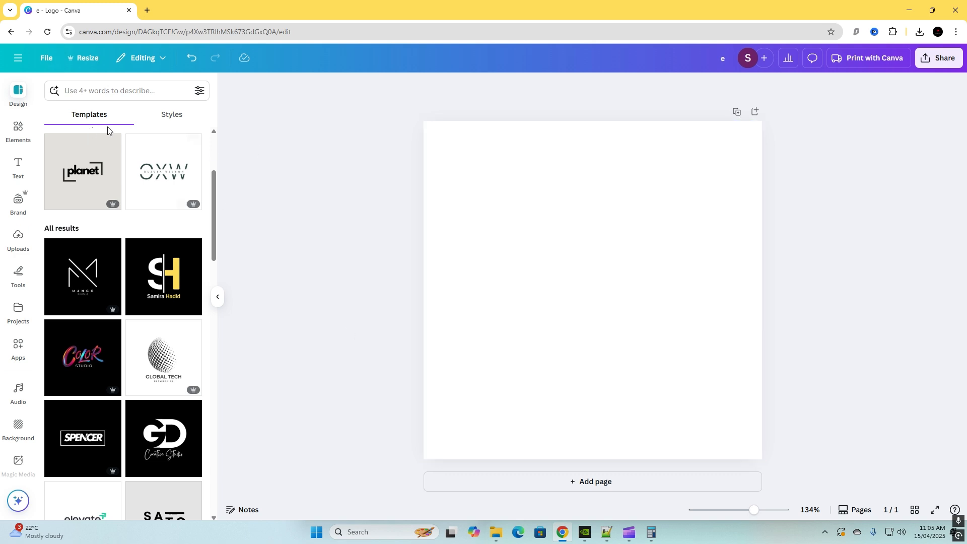
Browse the logo templates and apply the black SPENCER template with the white rectangular frame to the blank page
scroll(125, 201, up, 3)
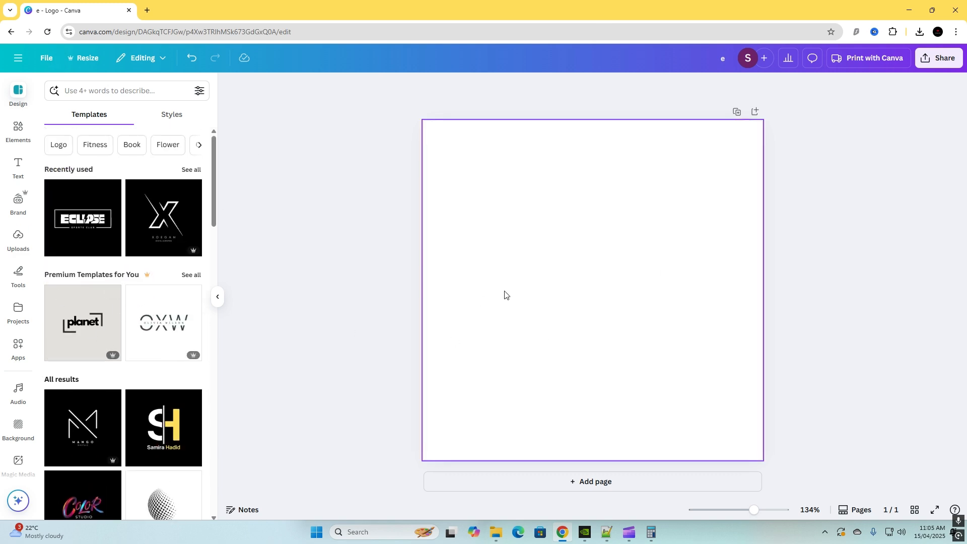
click(26, 96)
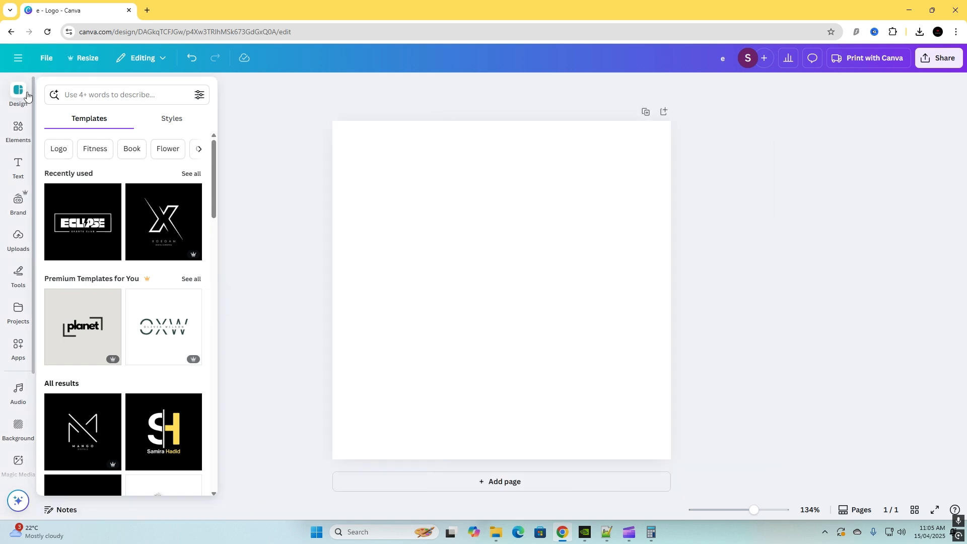
scroll(80, 201, down, 5)
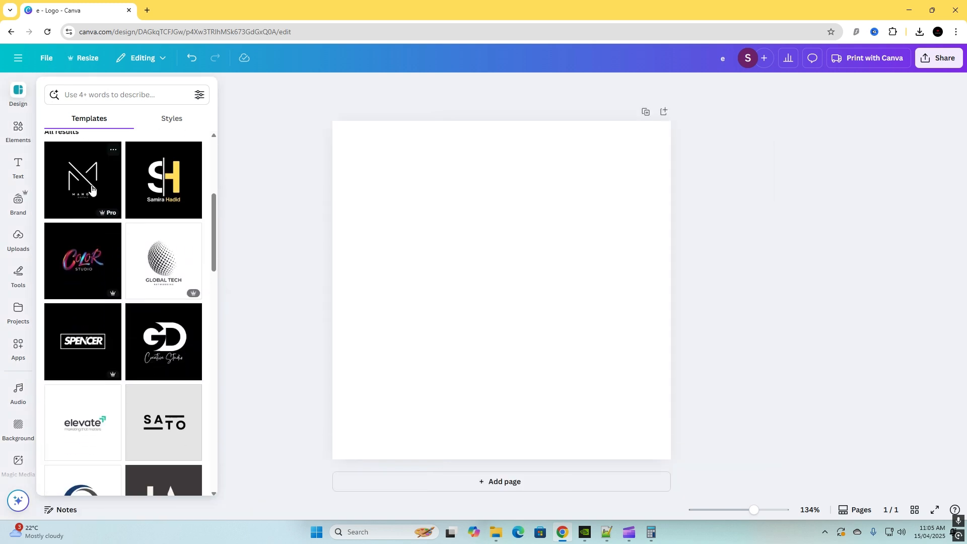
scroll(98, 217, down, 4)
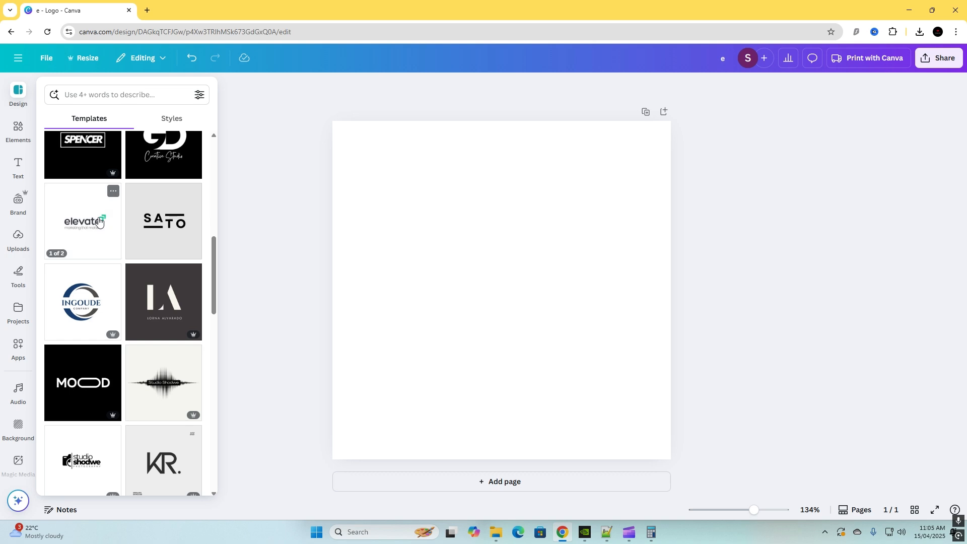
scroll(101, 225, down, 5)
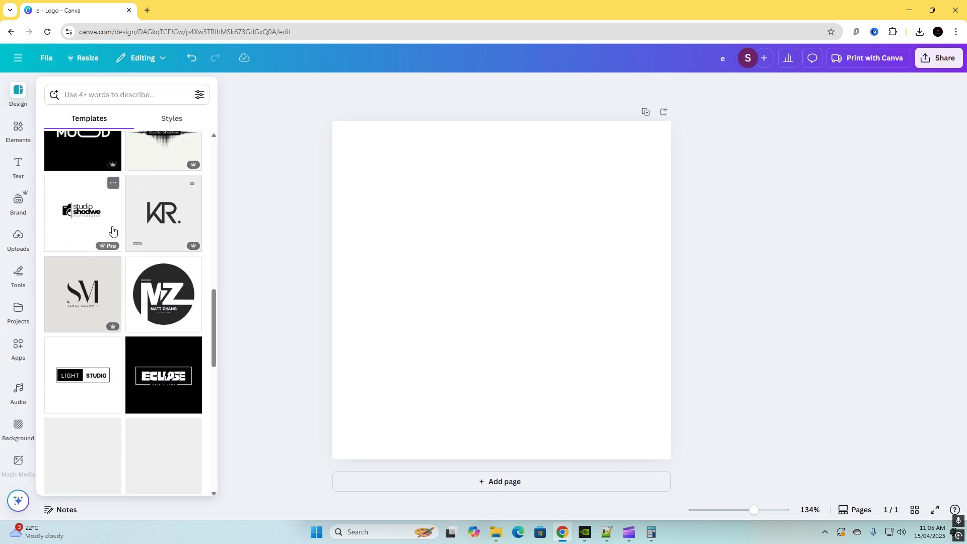
scroll(112, 229, up, 3)
scroll(108, 252, up, 5)
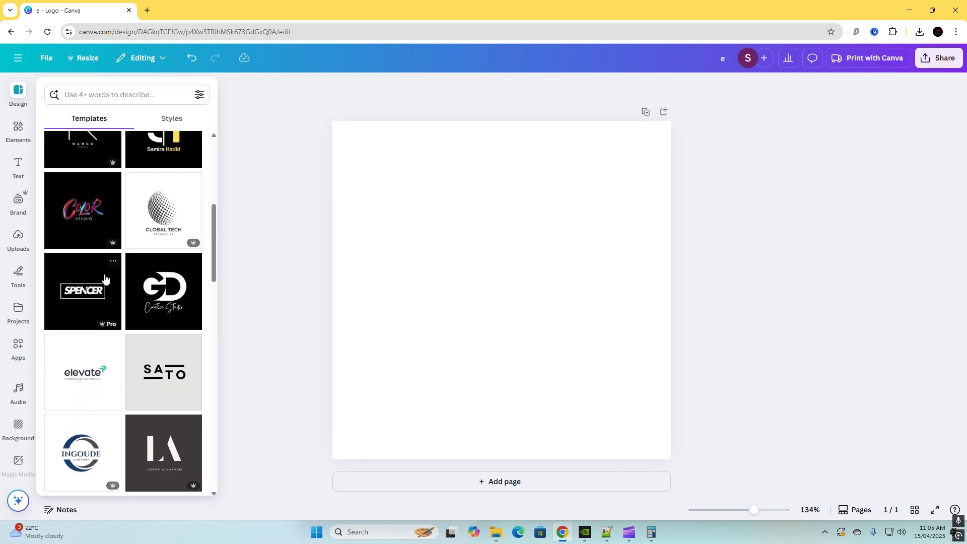
click(80, 296)
click(291, 291)
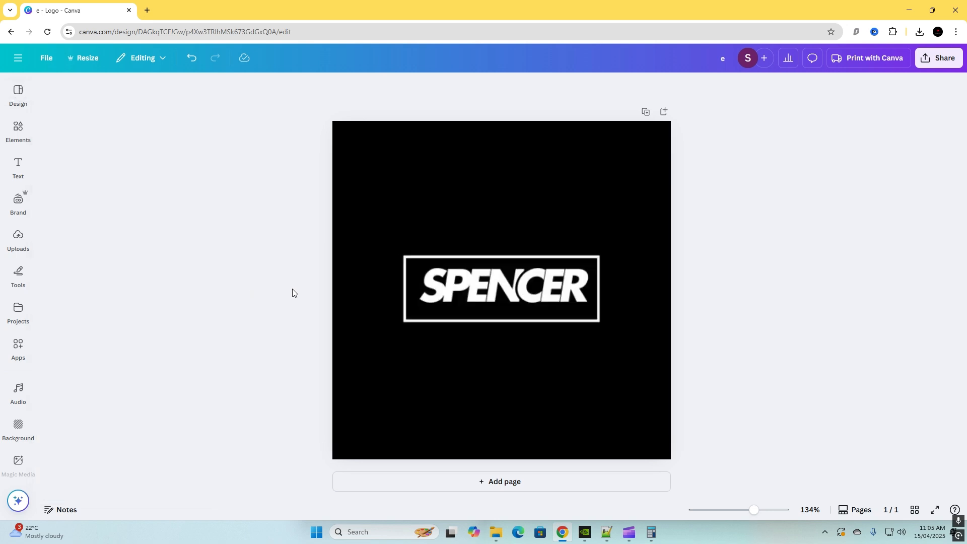
Delete the CER part of the SPENCER lettering, keeping the SPEN text inside the frame
click(403, 269)
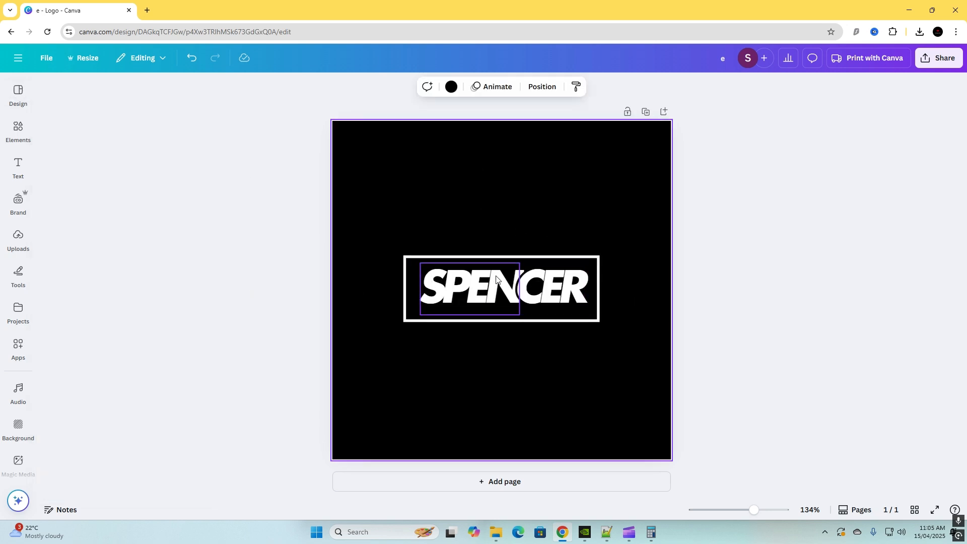
click(474, 289)
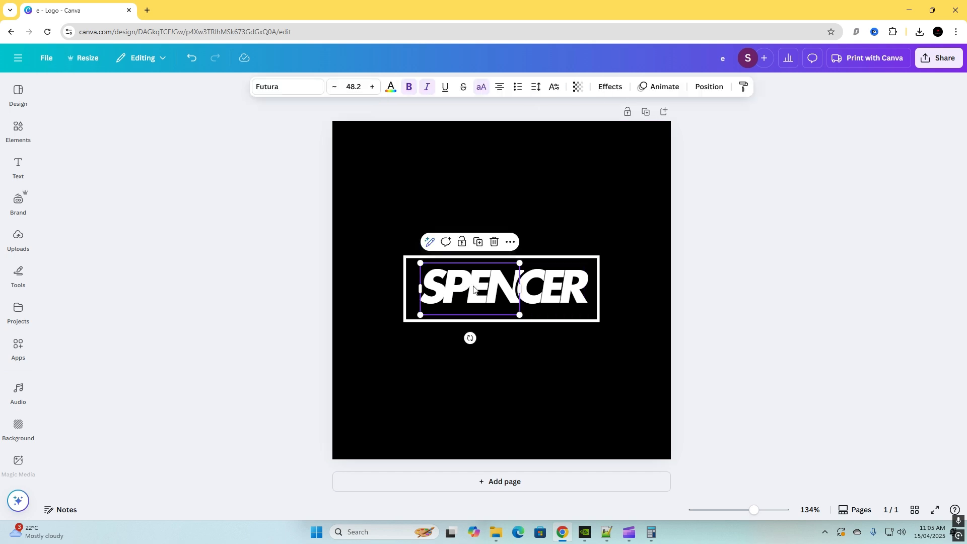
double_click(501, 284)
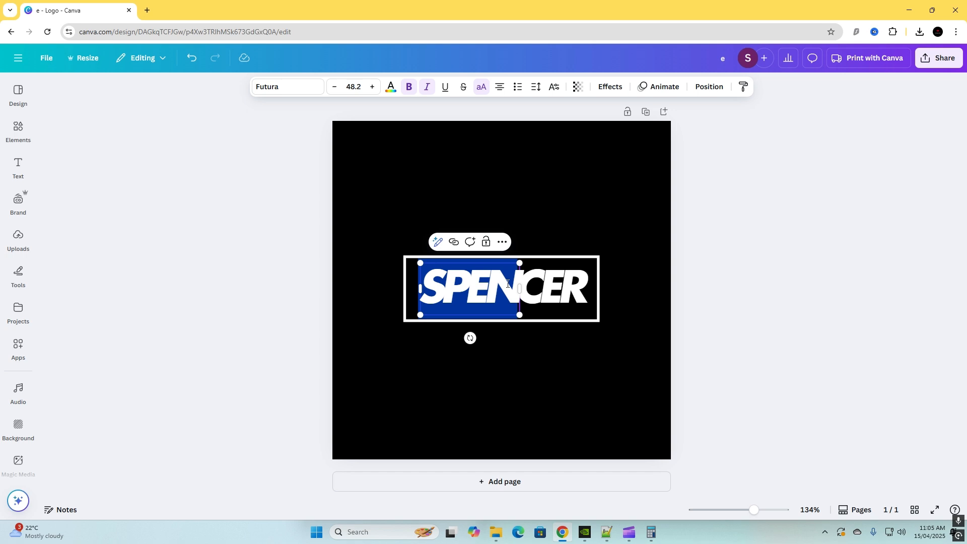
click(575, 290)
double_click(574, 290)
key(BackSpace)
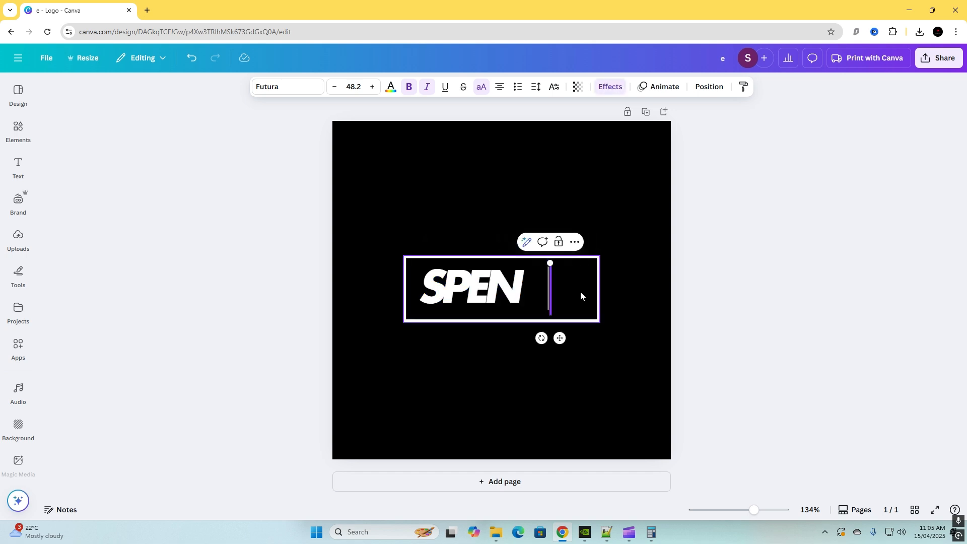
Widen the SPEN text box, replace its text with FNCY and centre it inside the white frame
double_click(512, 291)
drag(522, 289, 557, 291)
click(543, 291)
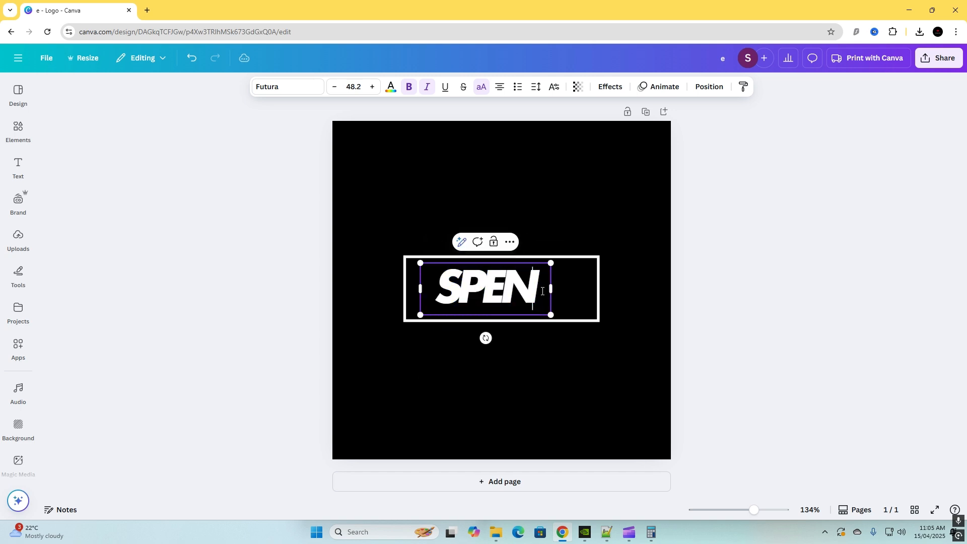
key(BackSpace)
key(BackSpace)
key(BackSpace)
key(BackSpace)
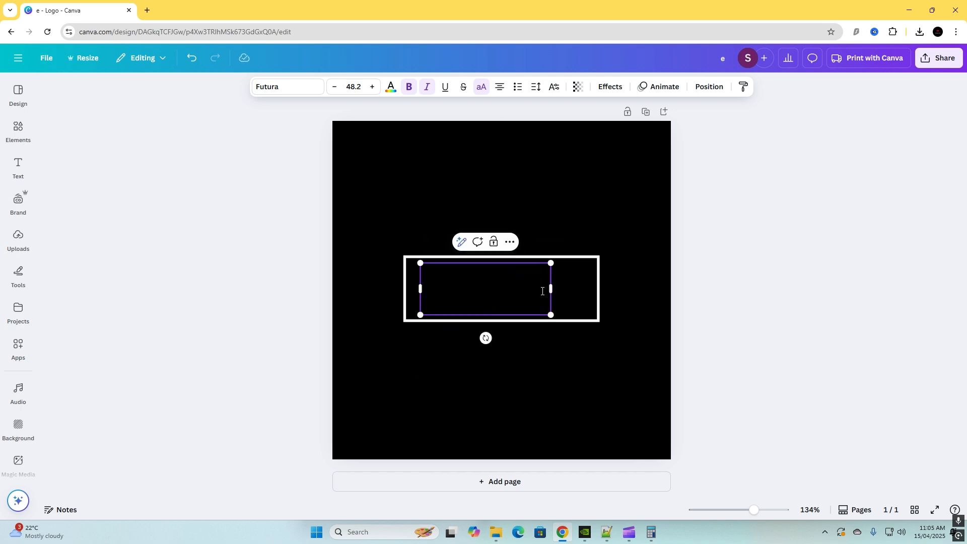
text(FNCY)
click(506, 326)
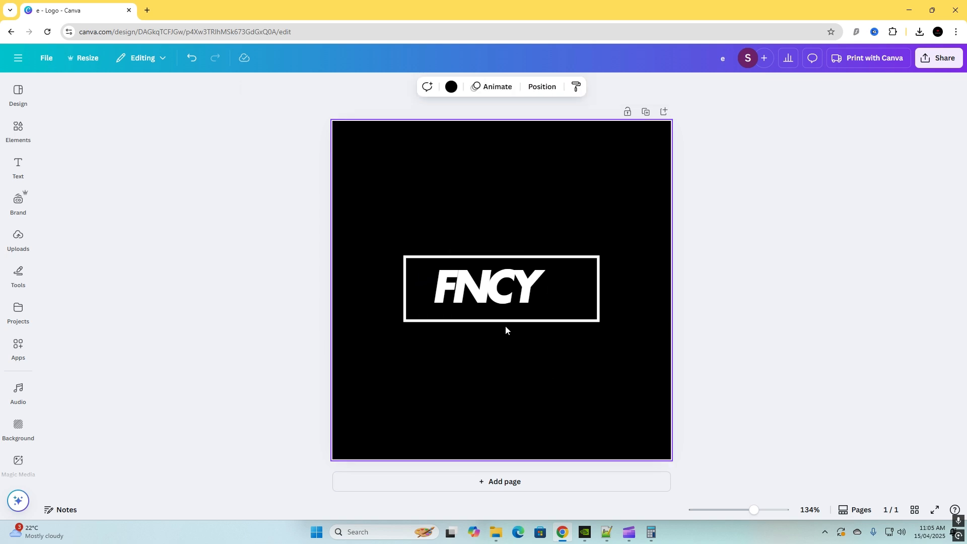
drag(506, 296, 521, 299)
Try dark grey, white, violet and black as the page background colour and settle on medium grey
click(446, 276)
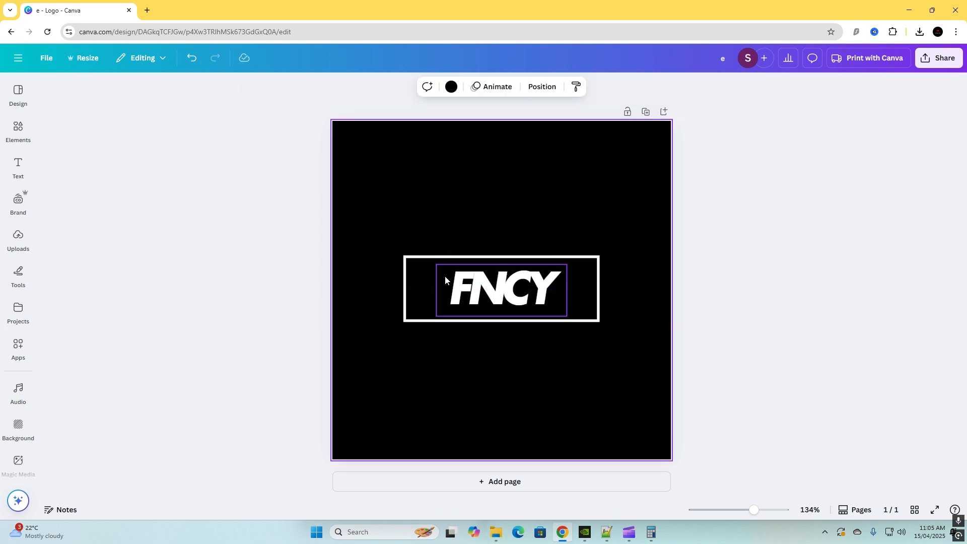
click(452, 87)
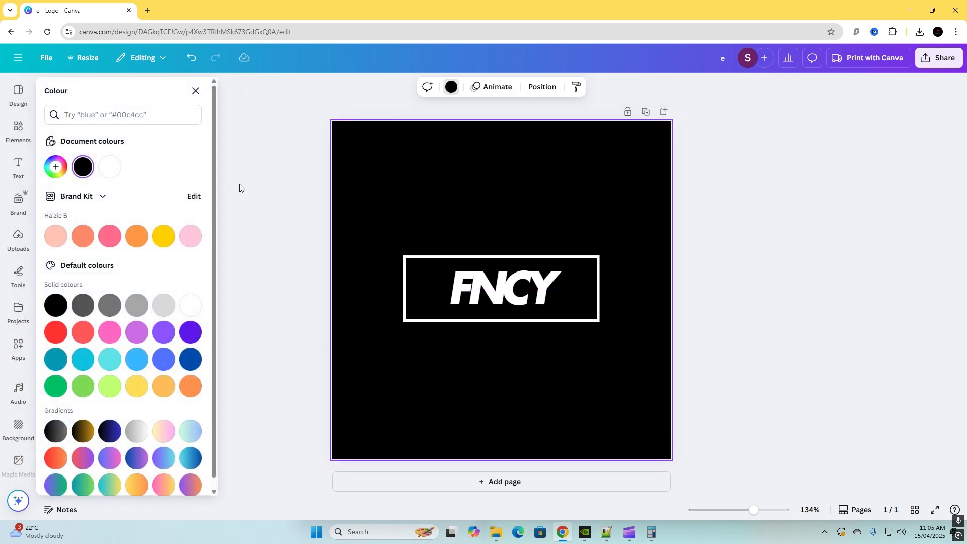
click(89, 313)
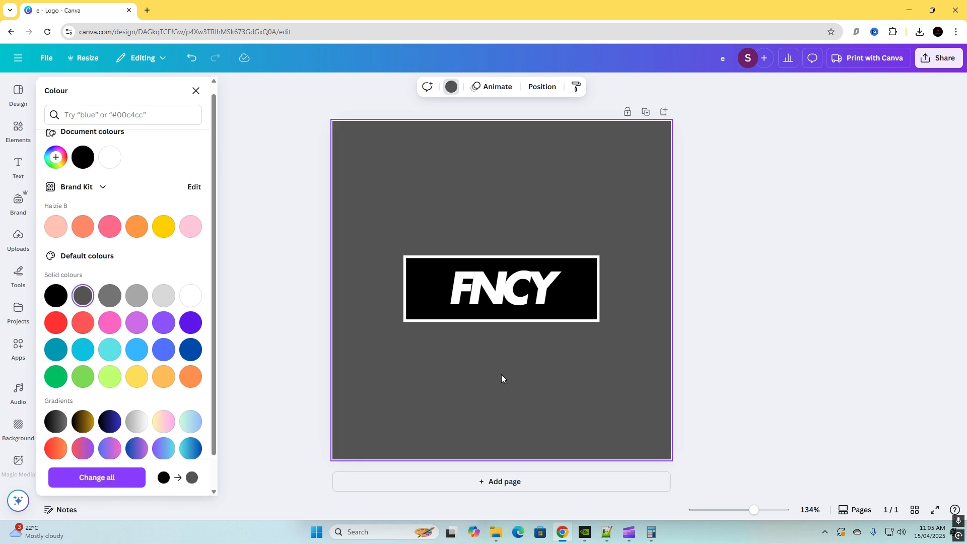
click(191, 297)
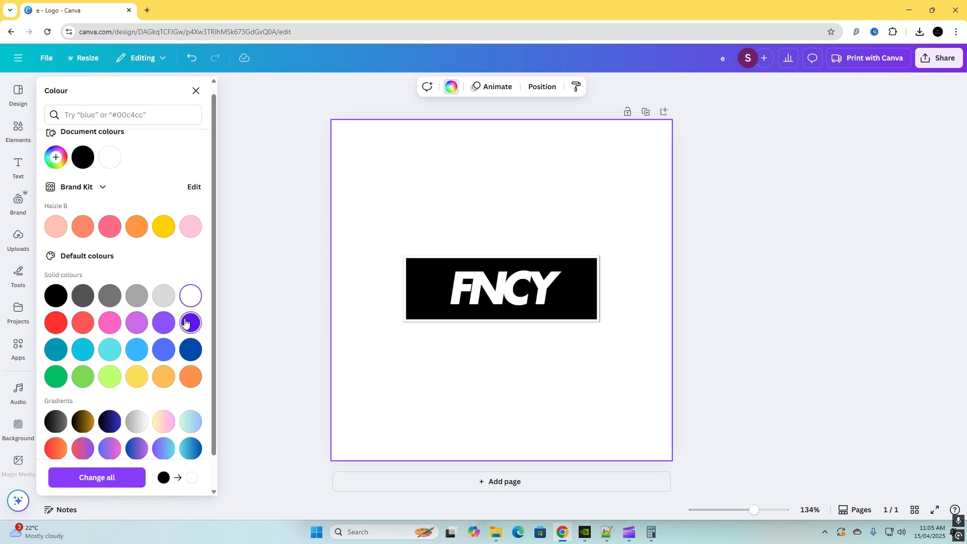
click(185, 323)
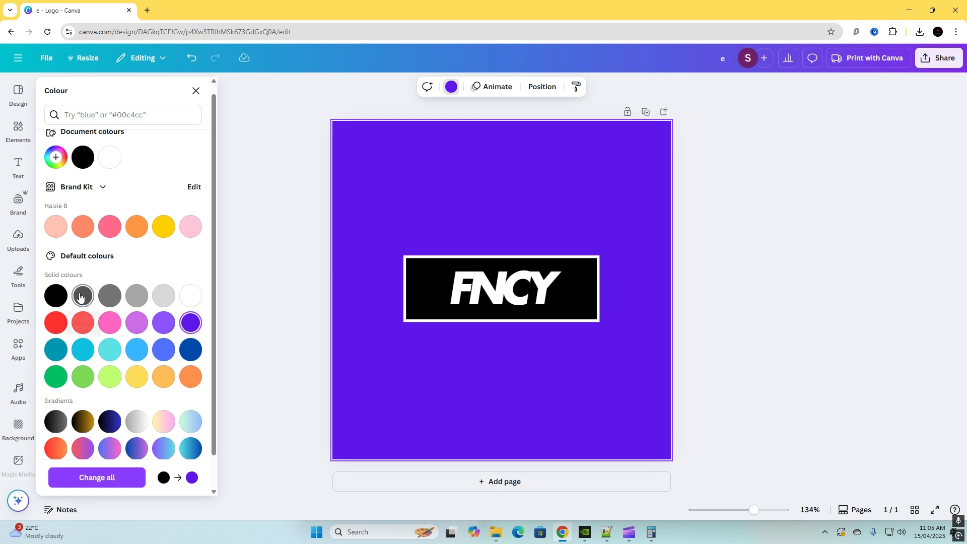
scroll(82, 292, down, 1)
click(78, 262)
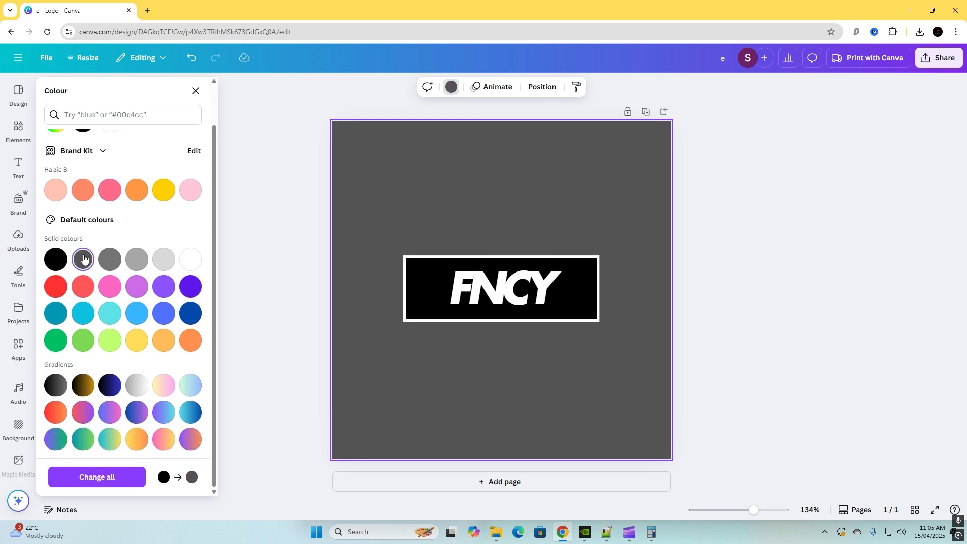
click(111, 261)
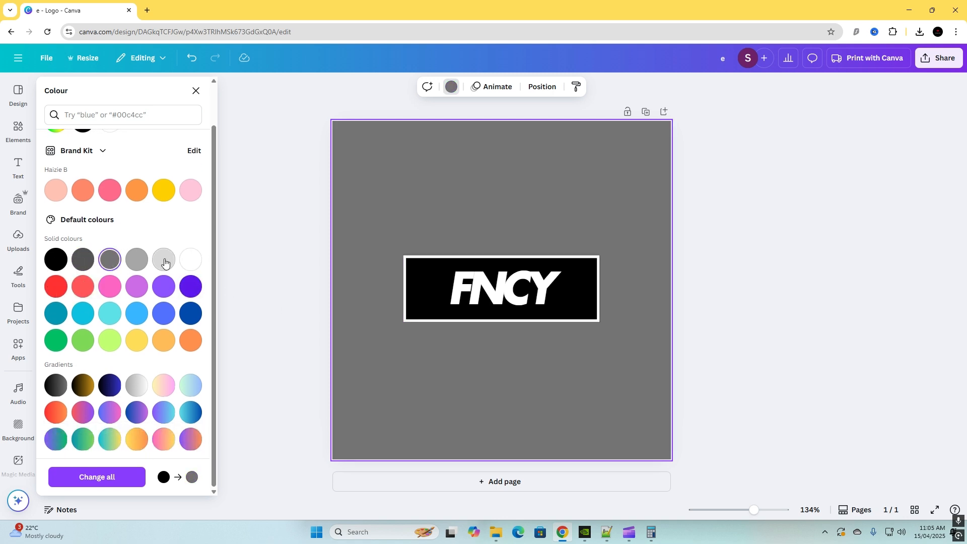
click(56, 260)
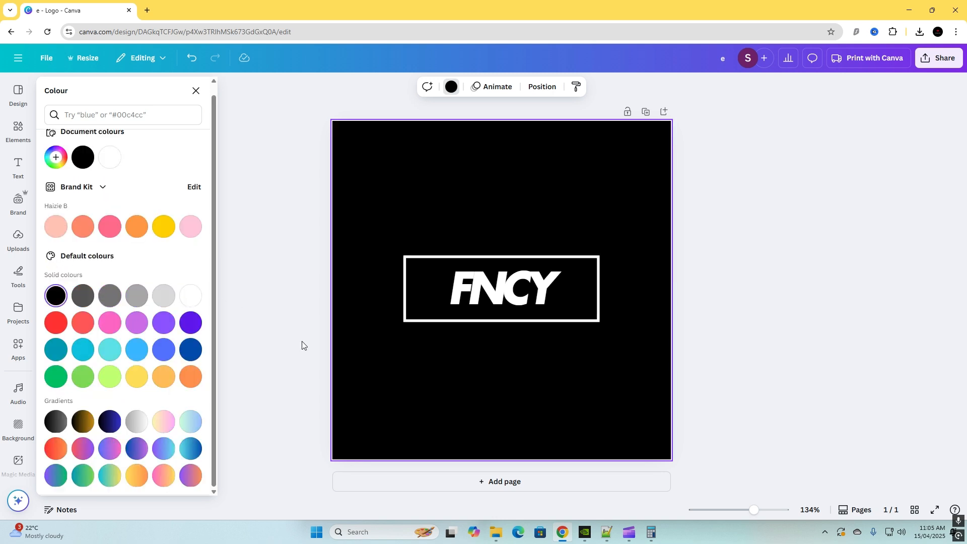
click(83, 297)
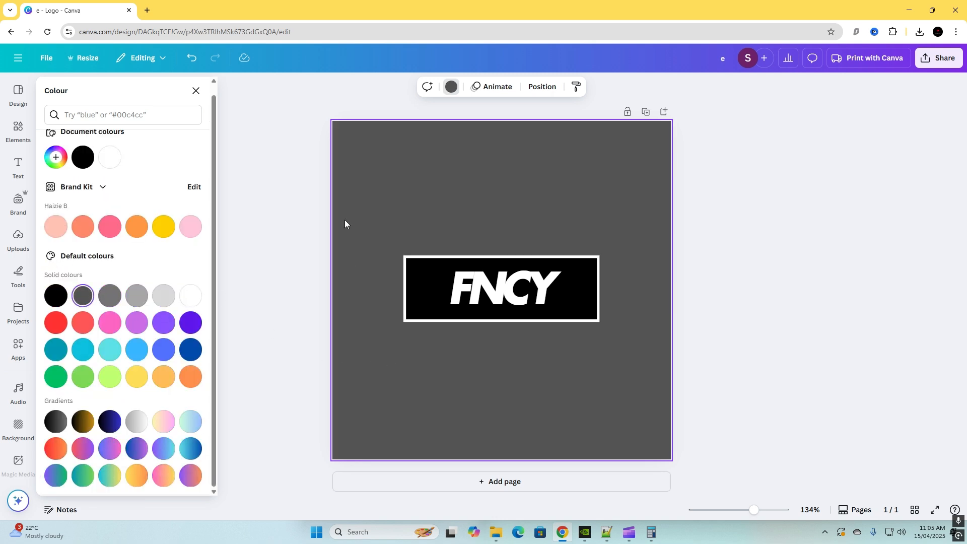
click(110, 296)
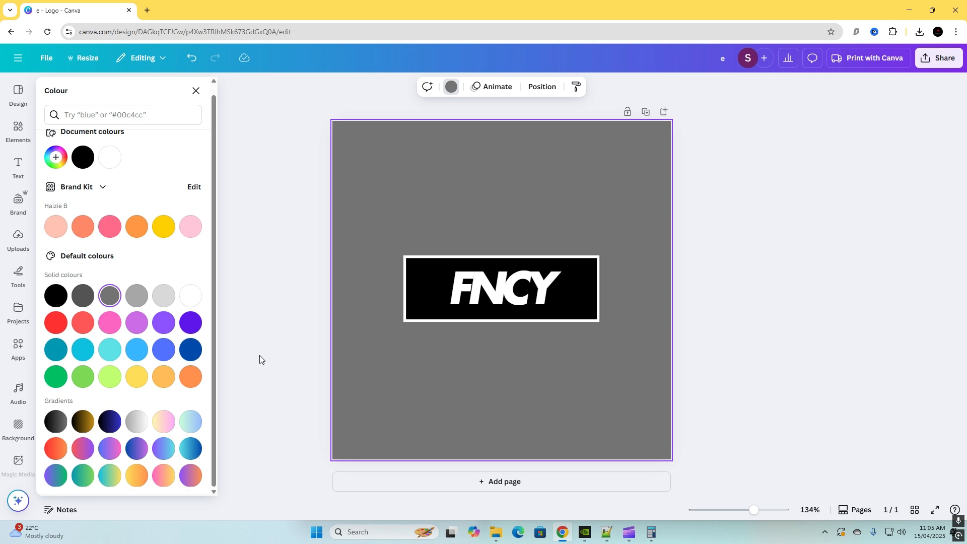
Move the framed black rectangle and the FNCY text together into the upper half of the page
drag(369, 256, 612, 337)
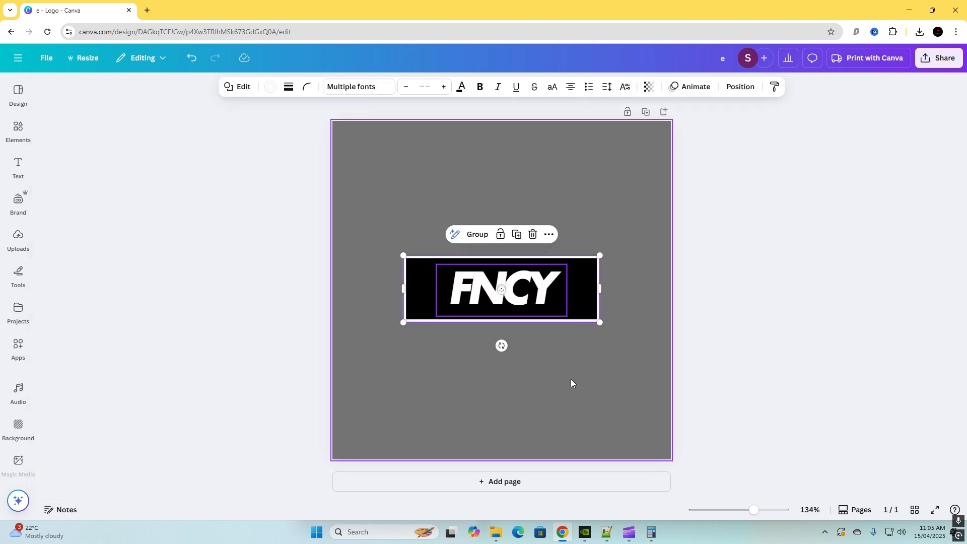
click(583, 285)
drag(584, 285, 590, 231)
drag(518, 295, 508, 228)
click(509, 275)
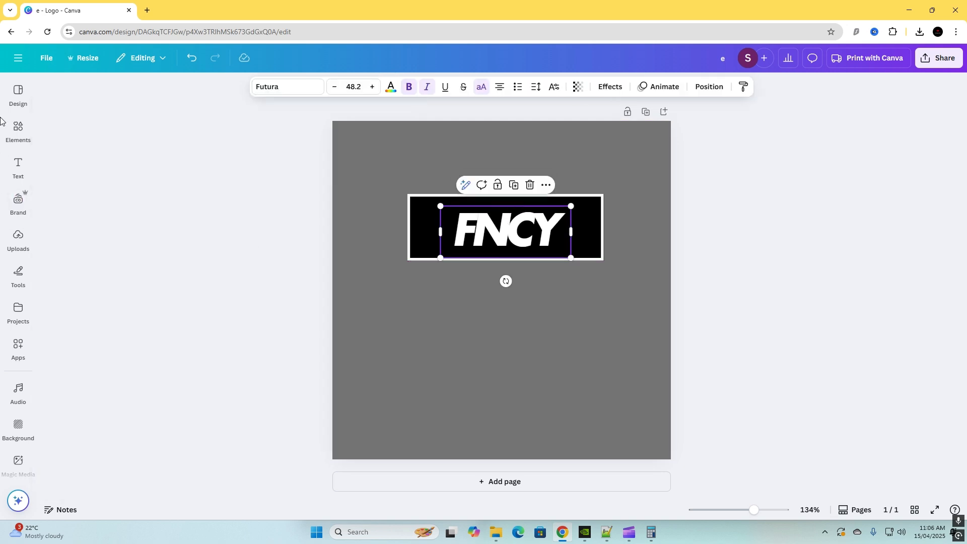
click(18, 166)
click(18, 202)
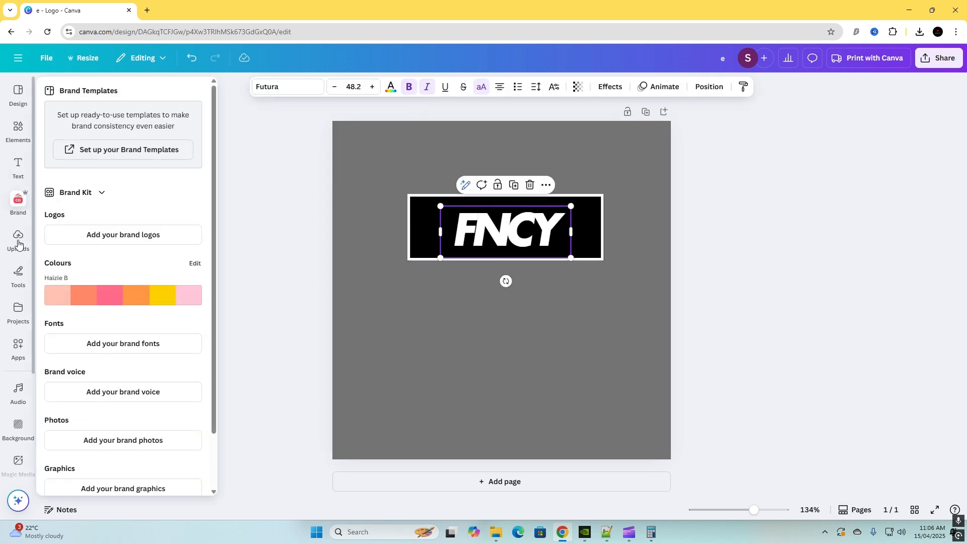
click(15, 266)
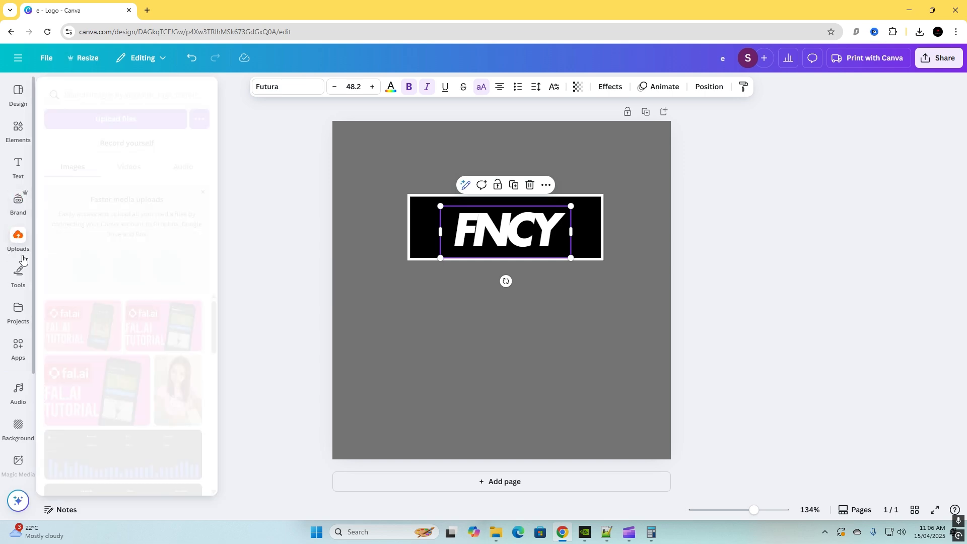
click(18, 310)
Search the Canva apps for "ai" and clear the search
click(12, 345)
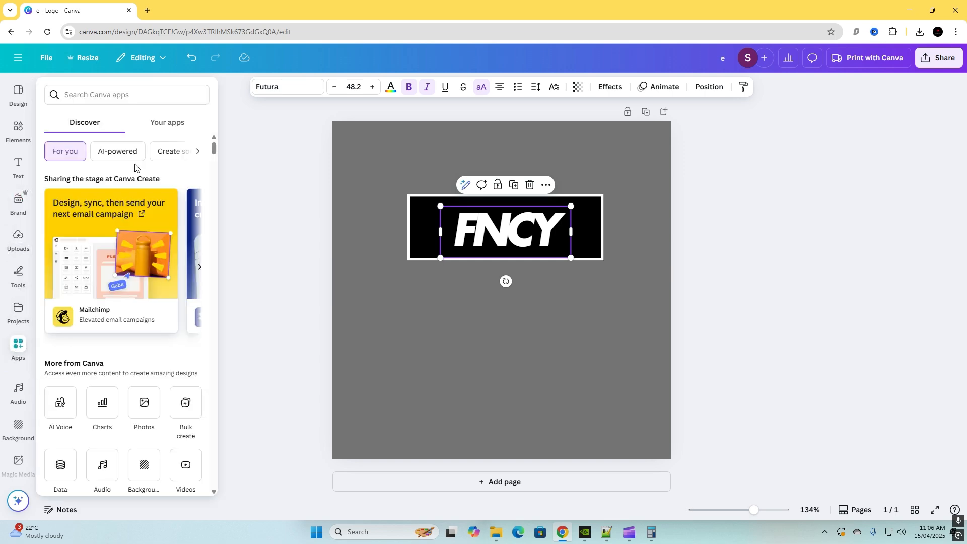
click(119, 96)
click(21, 340)
click(98, 95)
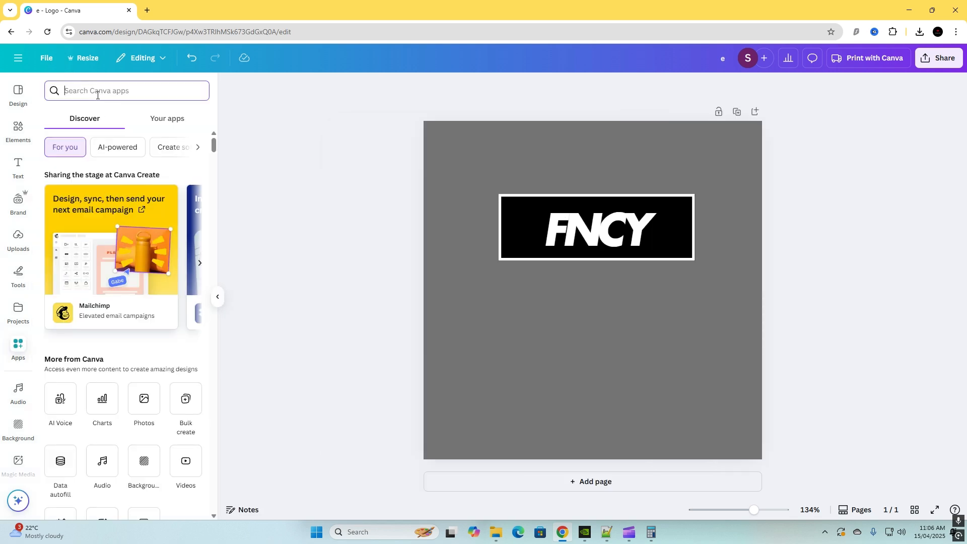
text(ai)
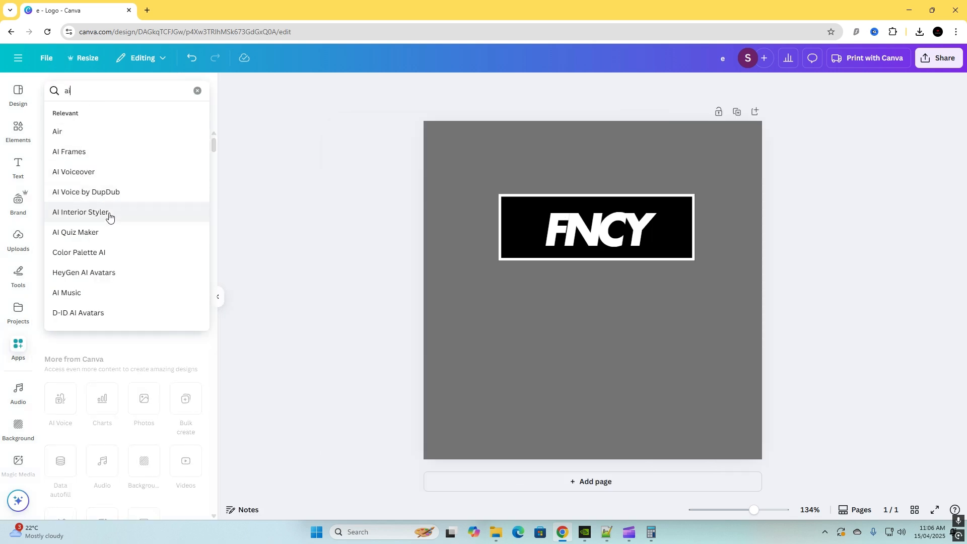
key(Escape)
Browse the Canva apps catalogue, examining the More from Canva, Popular and AI-powered sections
scroll(65, 378, down, 2)
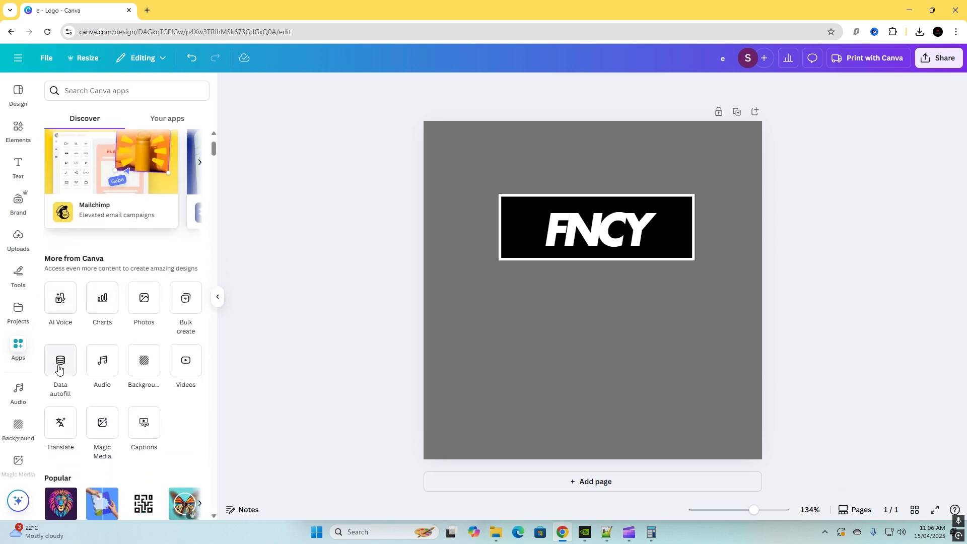
scroll(64, 335, down, 3)
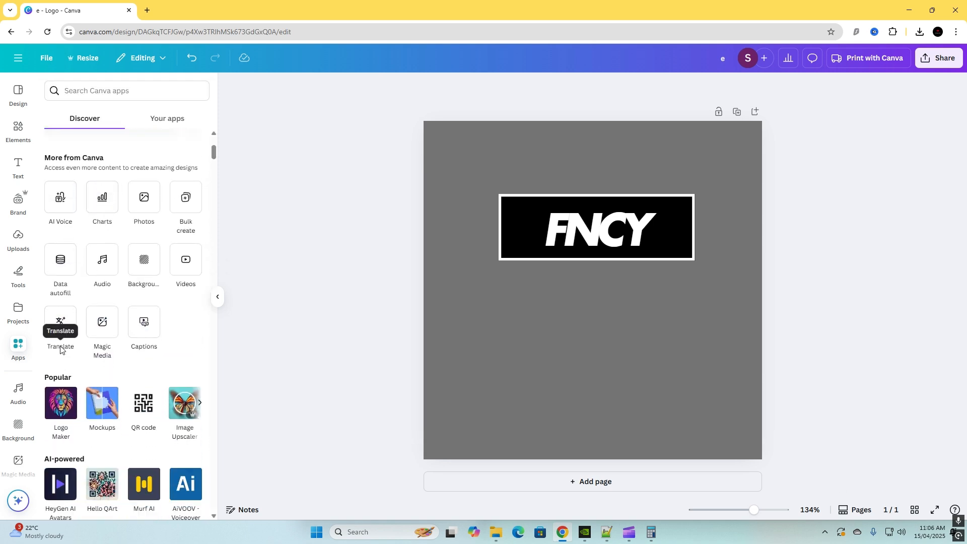
scroll(61, 349, down, 2)
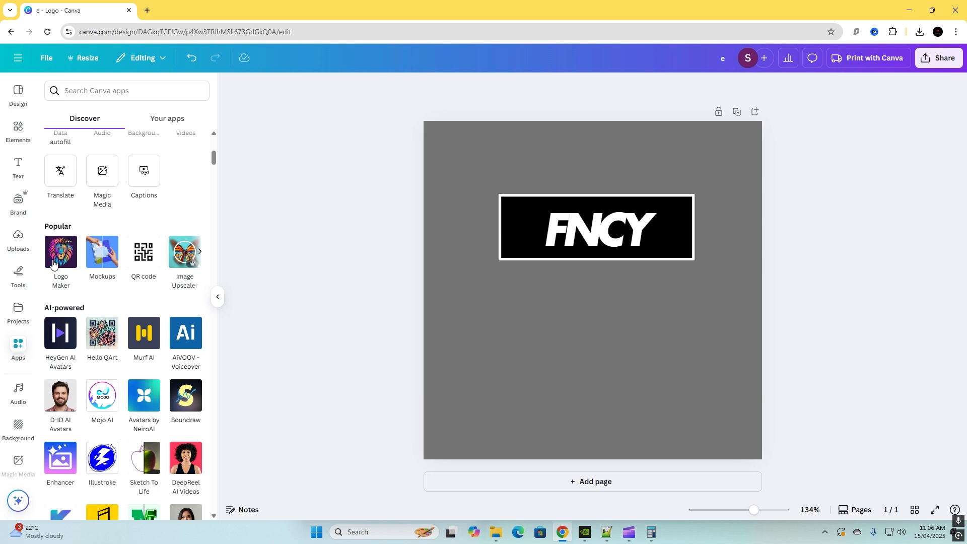
scroll(55, 275, down, 3)
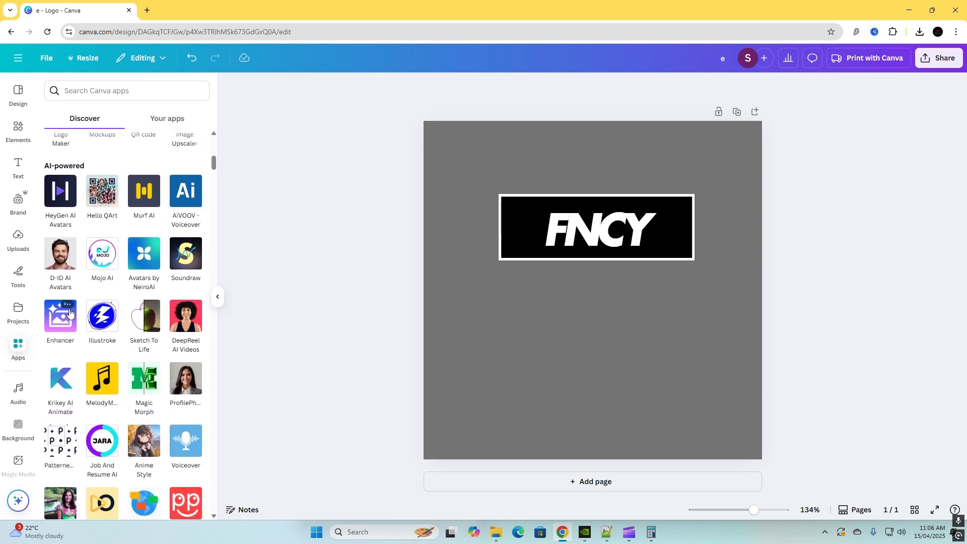
scroll(97, 292, up, 2)
scroll(97, 293, down, 8)
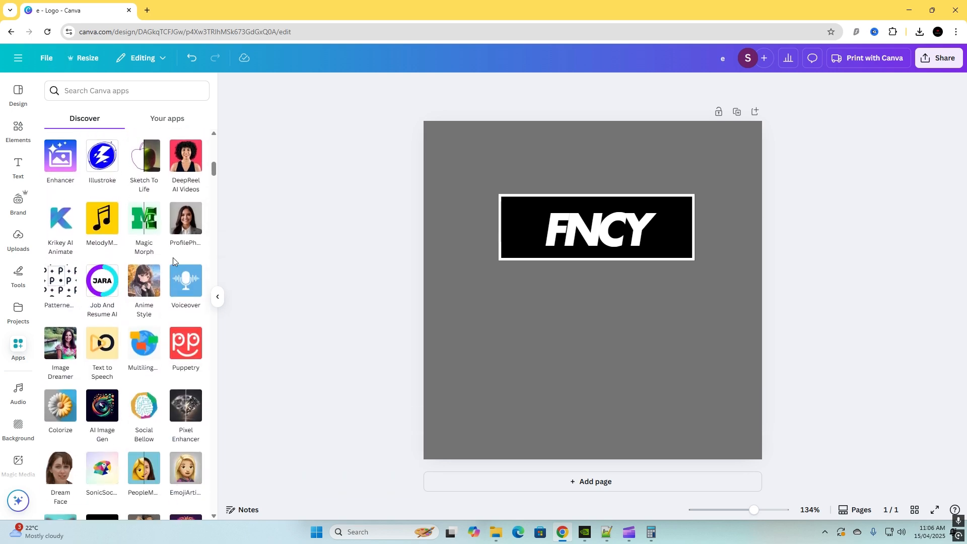
scroll(71, 270, down, 3)
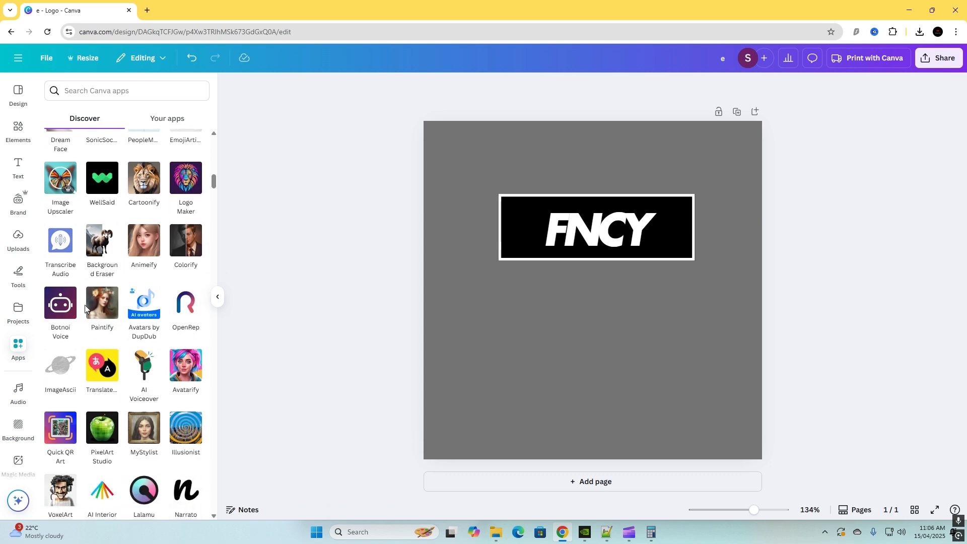
scroll(82, 313, down, 5)
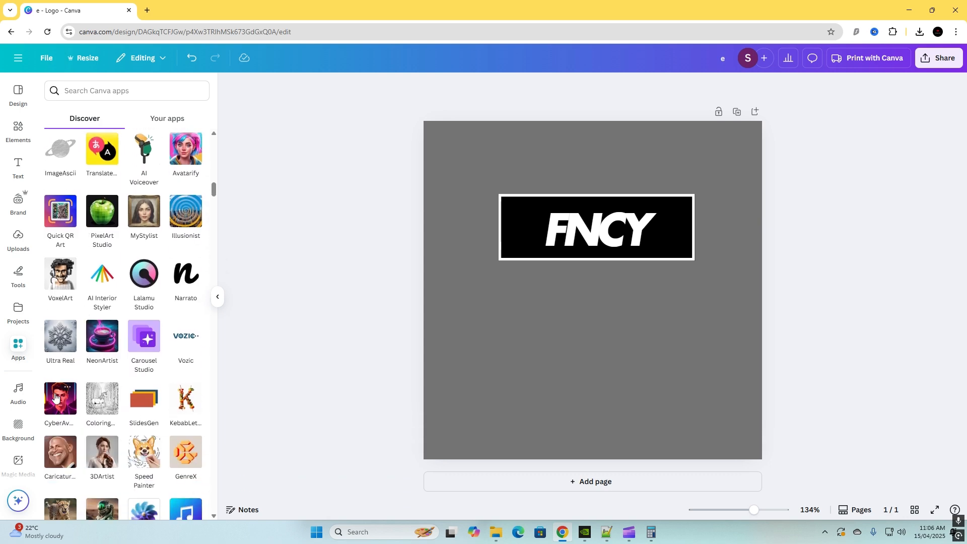
scroll(79, 432, down, 3)
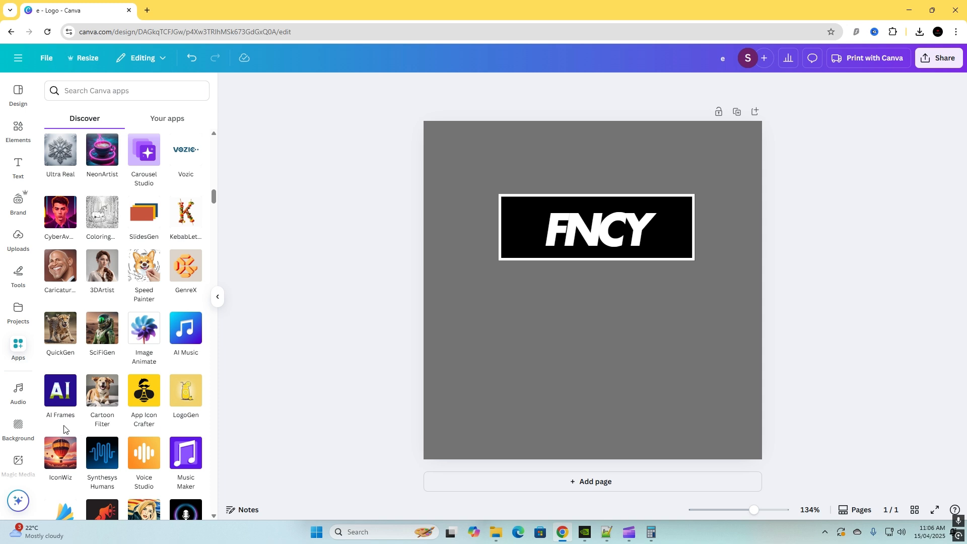
scroll(65, 430, down, 1)
scroll(103, 362, down, 1)
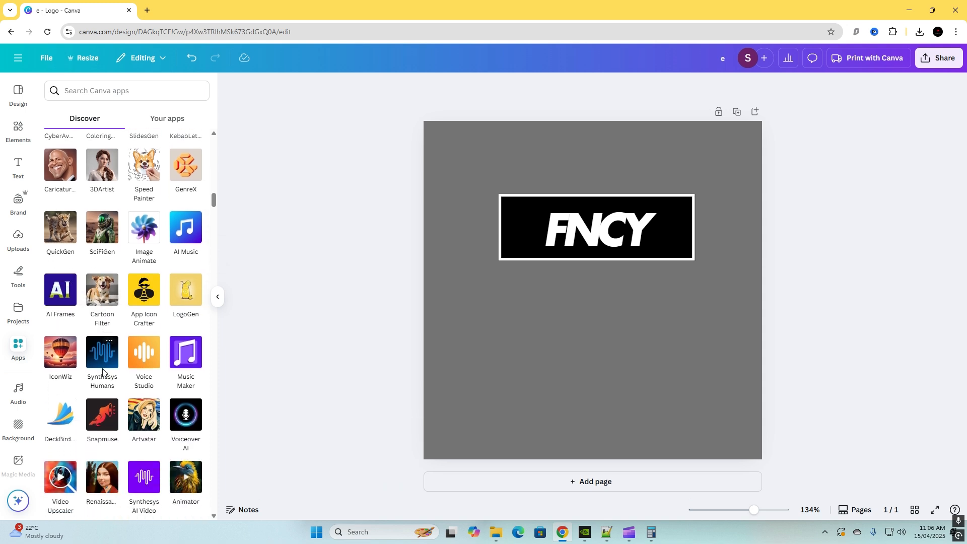
scroll(98, 300, down, 3)
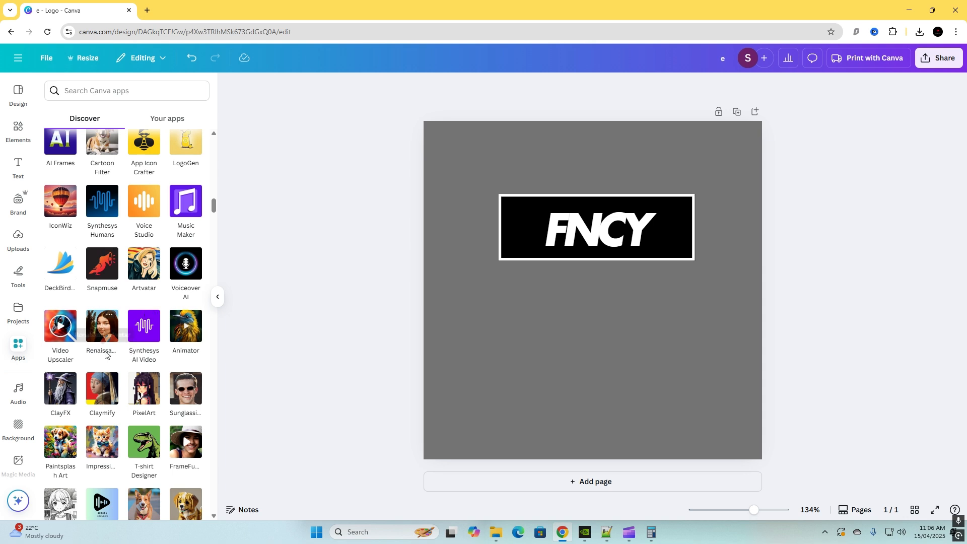
scroll(117, 356, down, 2)
scroll(115, 360, down, 2)
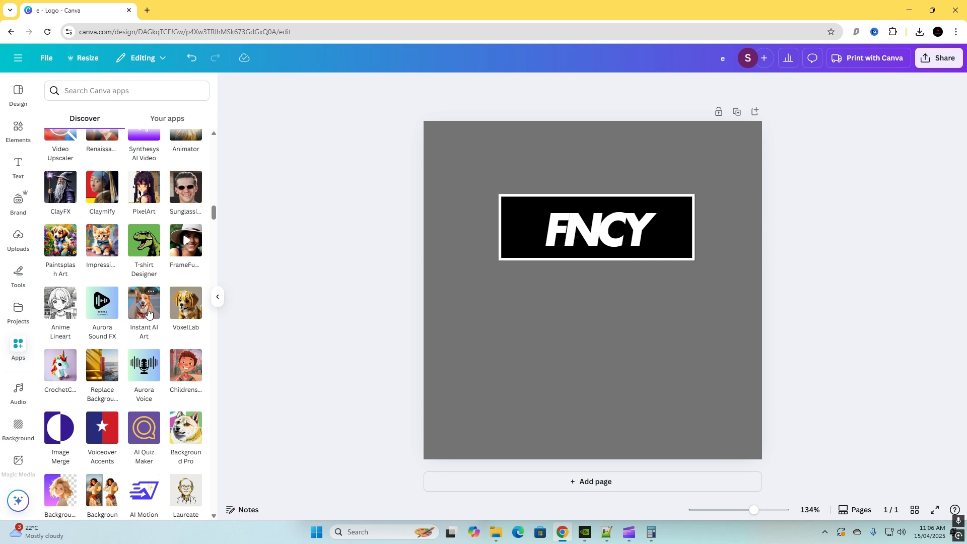
Open the Instant AI Art app, dismiss its permissions notice, and open and cancel its image file selection
click(145, 310)
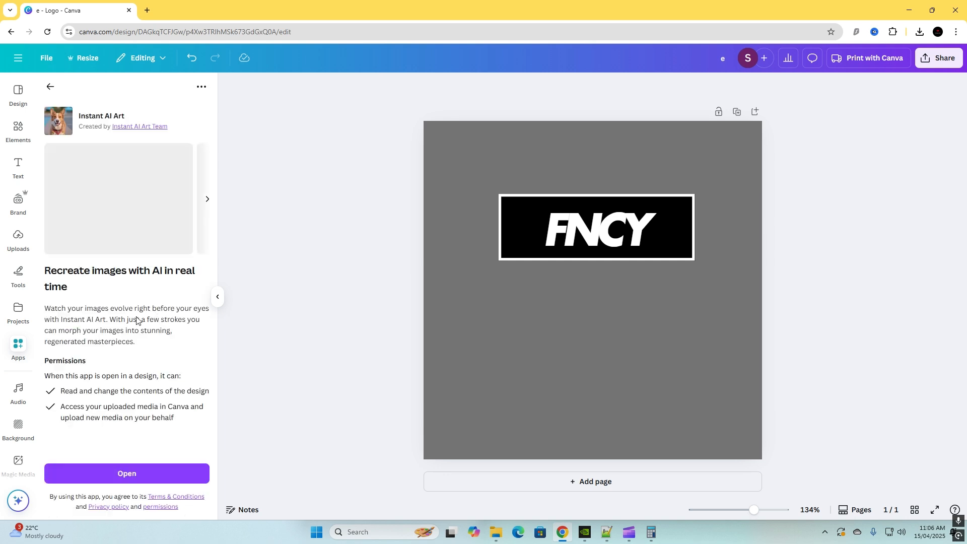
click(127, 477)
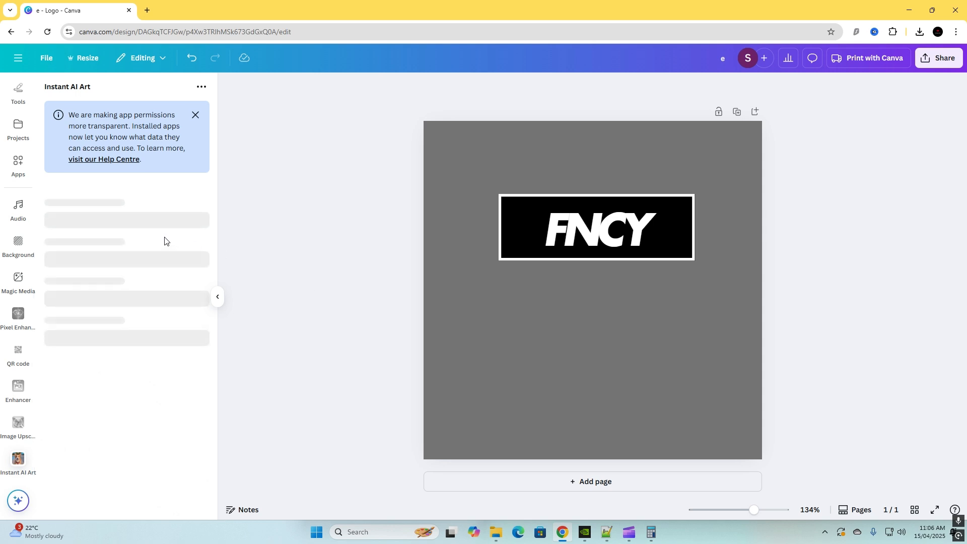
click(195, 117)
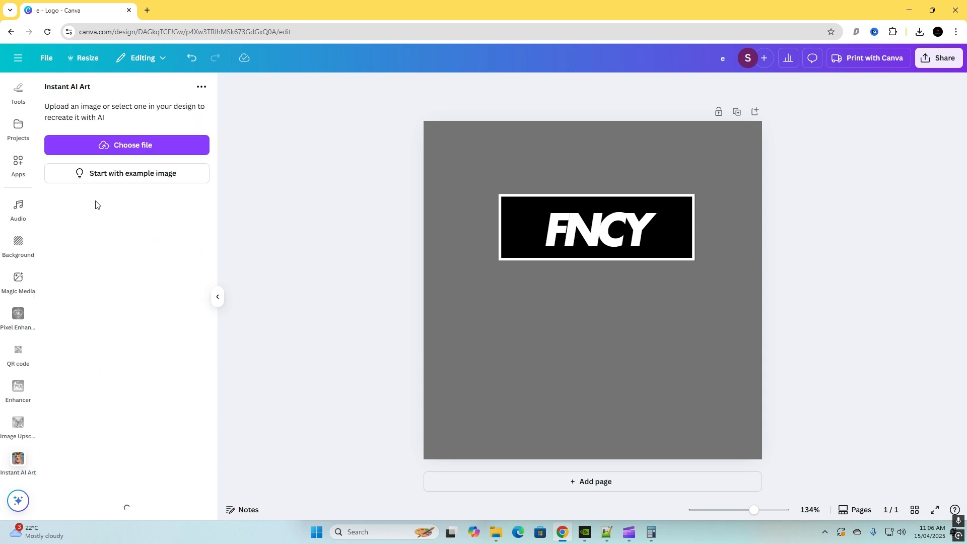
click(153, 147)
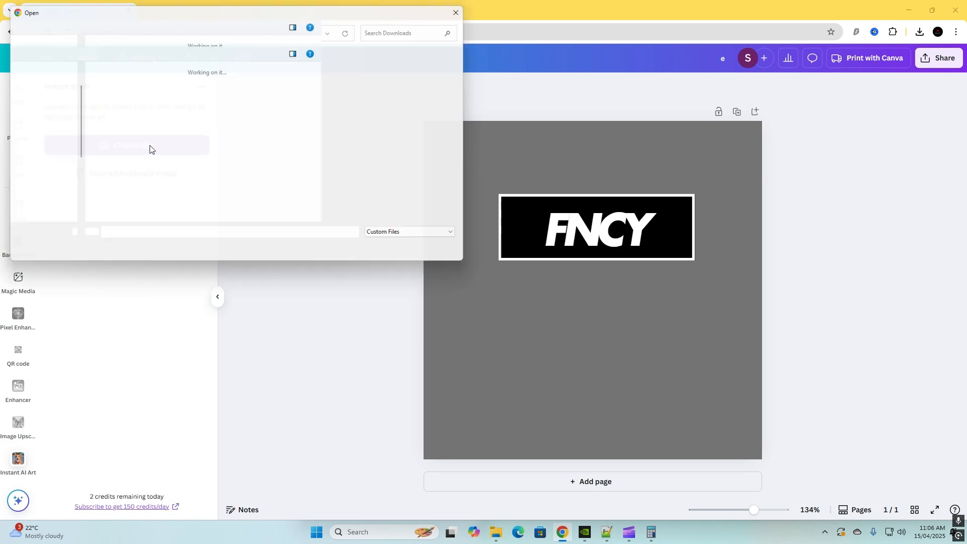
click(470, 9)
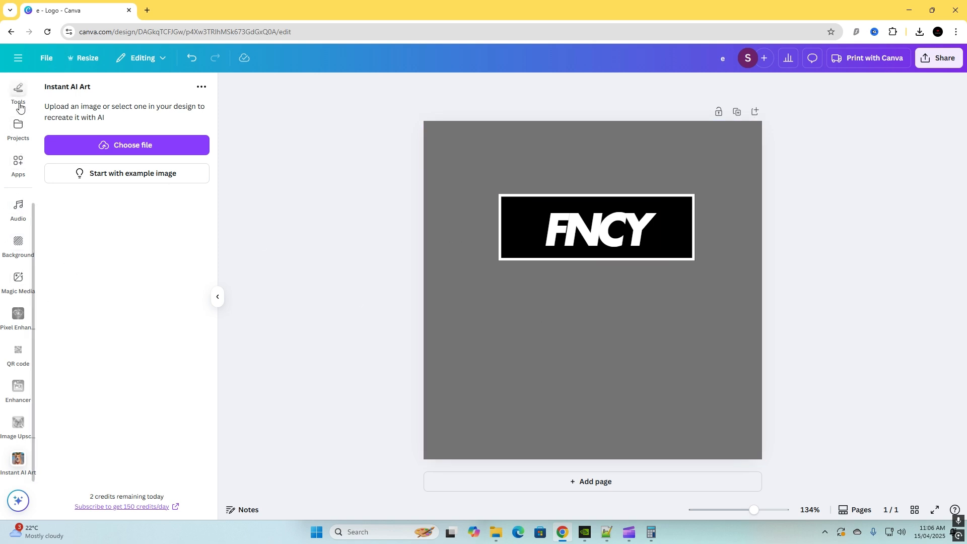
Clear the framed FNCY logo and grey background from the page and apply the RIMBERO "Black White Cute Simple Y2k Logo" template
drag(705, 285, 542, 186)
key(Delete)
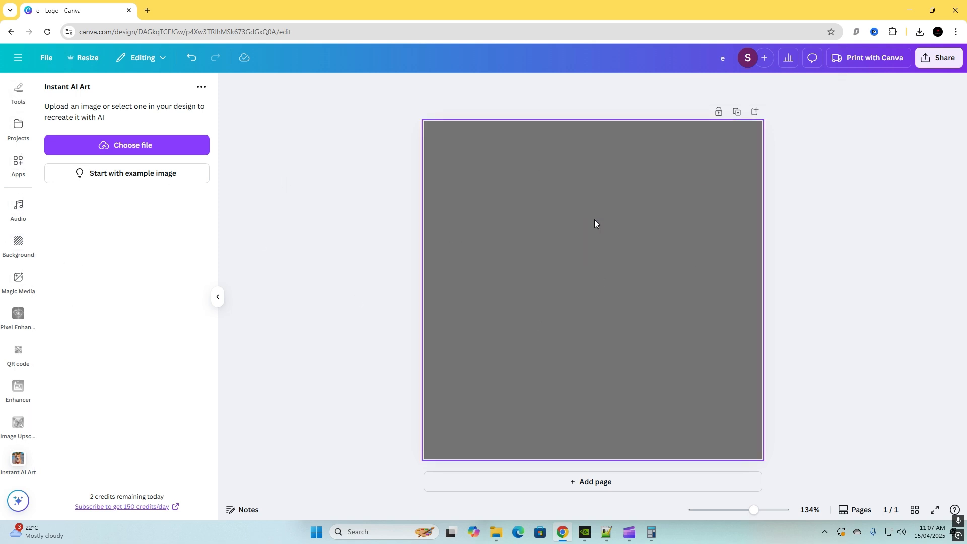
scroll(17, 111, up, 3)
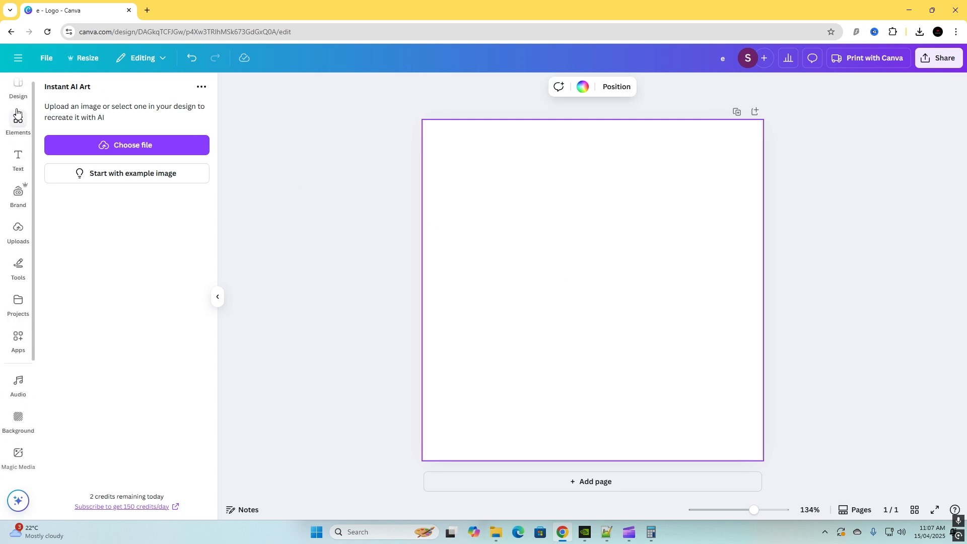
click(18, 89)
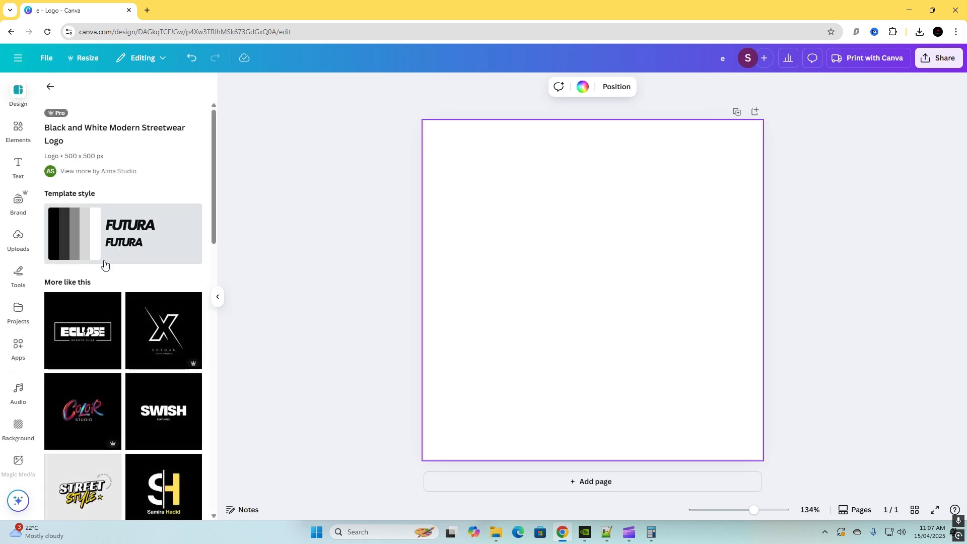
scroll(105, 263, down, 5)
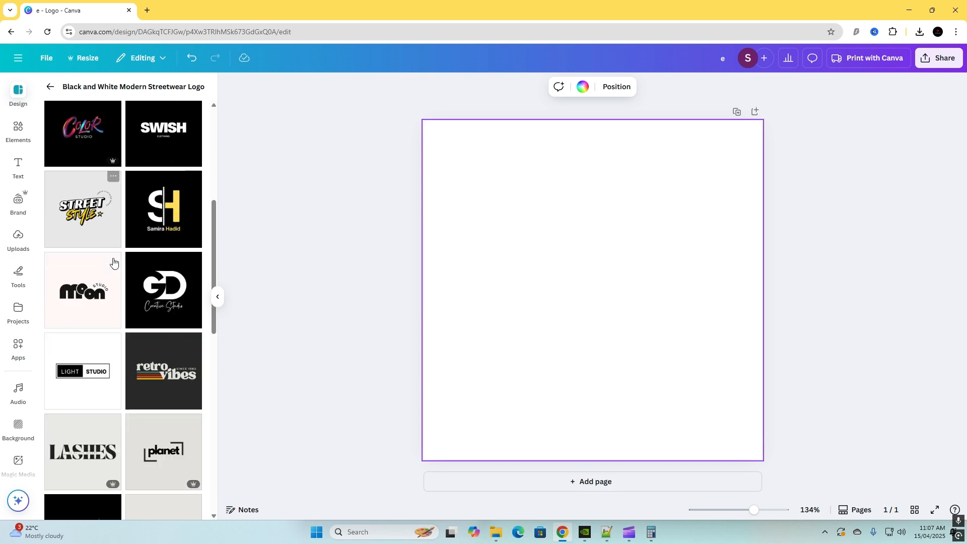
scroll(113, 262, down, 5)
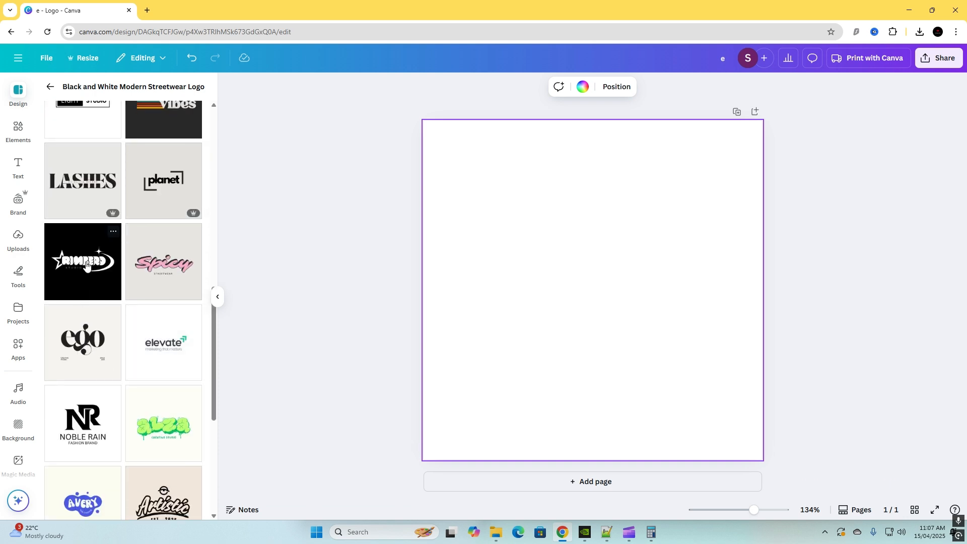
click(86, 266)
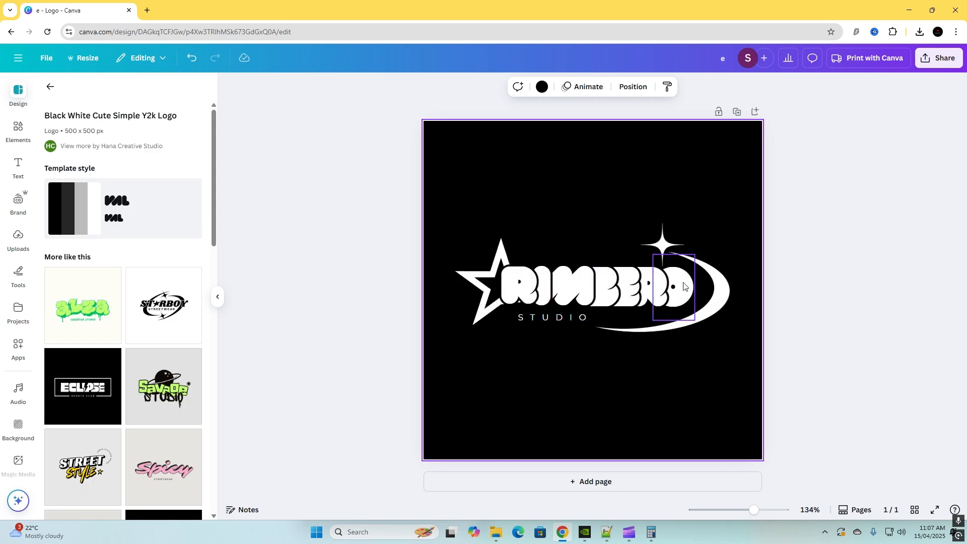
Replace the first two letters of the RIMBERO wordmark, R and I, with F and N
double_click(536, 284)
text(FN)
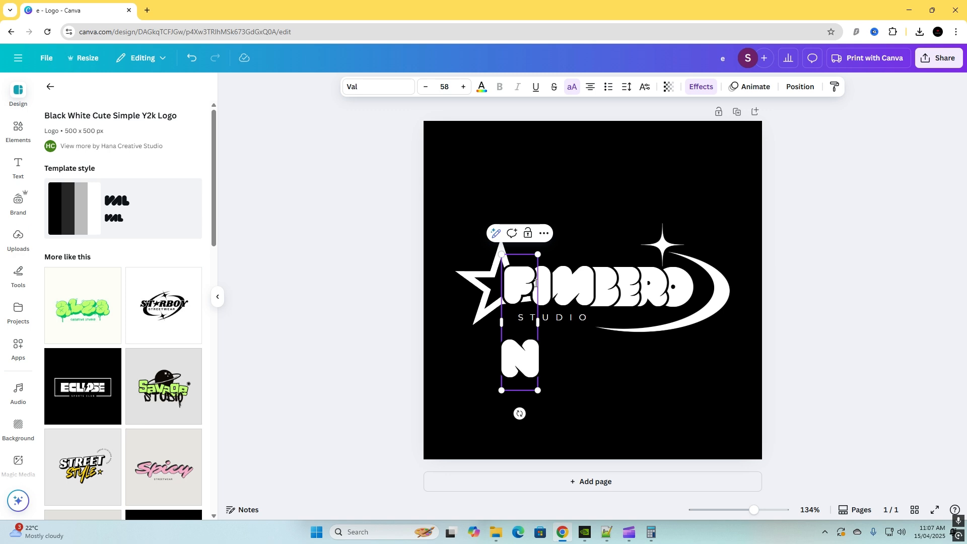
key(BackSpace)
click(549, 286)
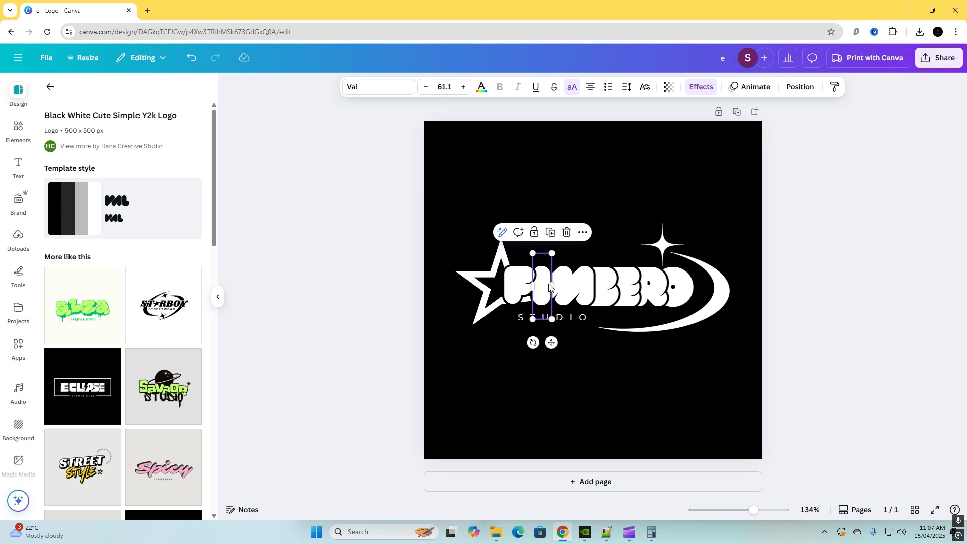
key(c)
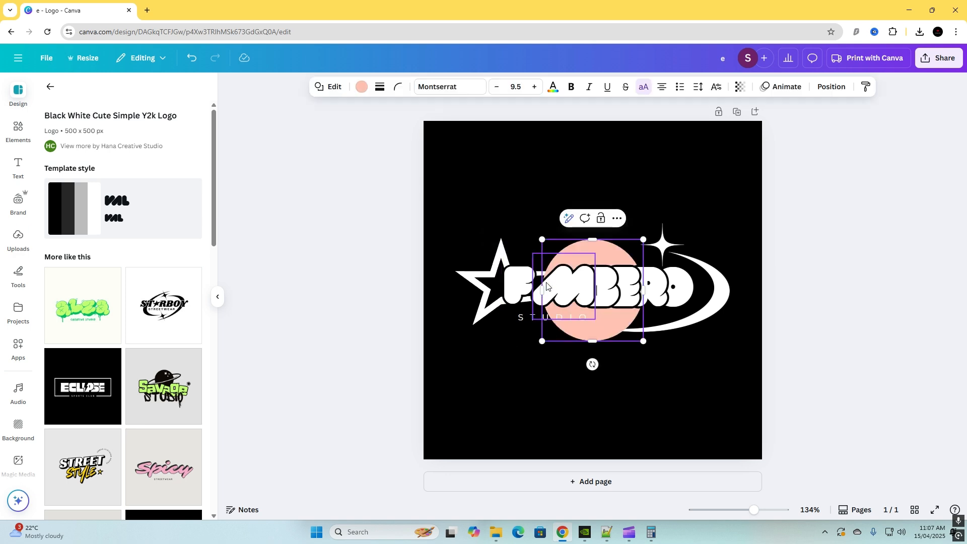
key(ctrl+z)
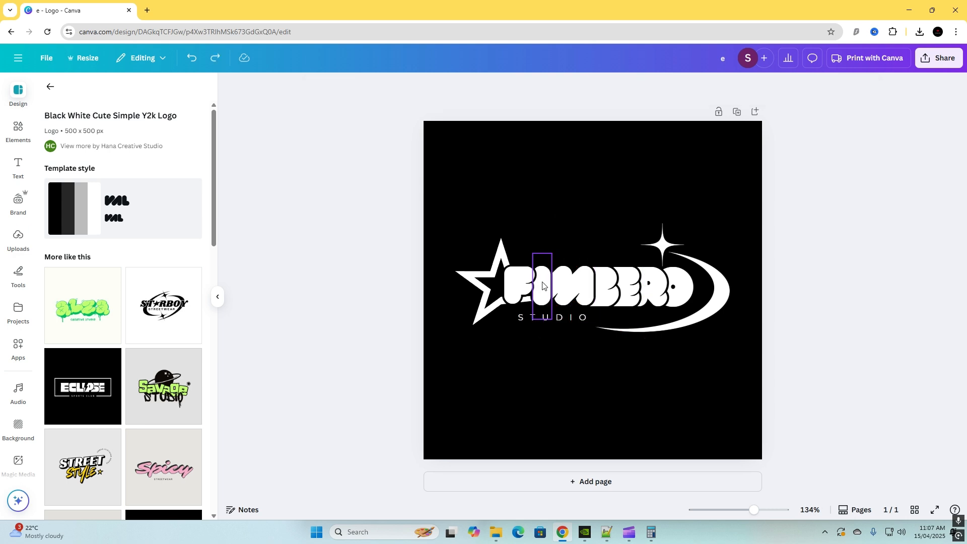
click(549, 289)
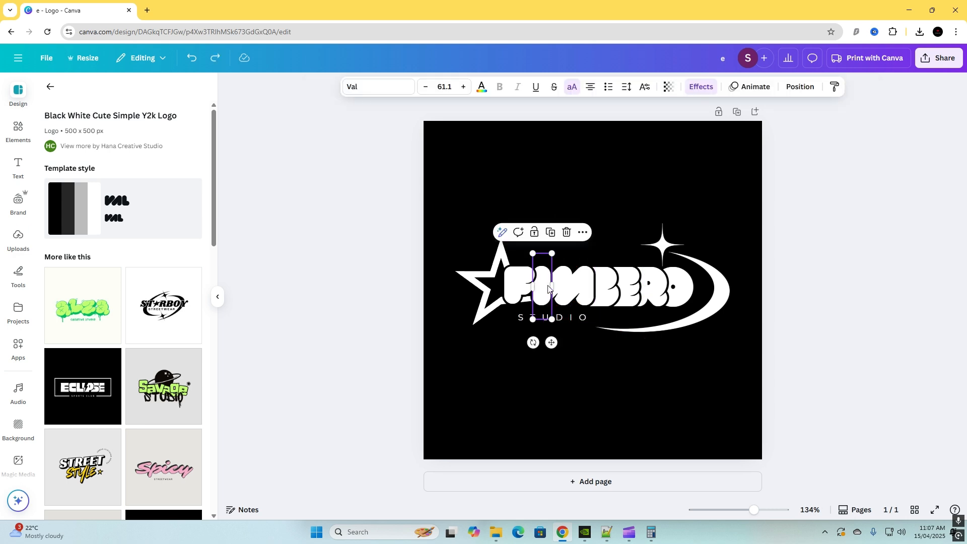
double_click(549, 288)
text(N)
Replace the letter B in the wordmark with Y
click(585, 292)
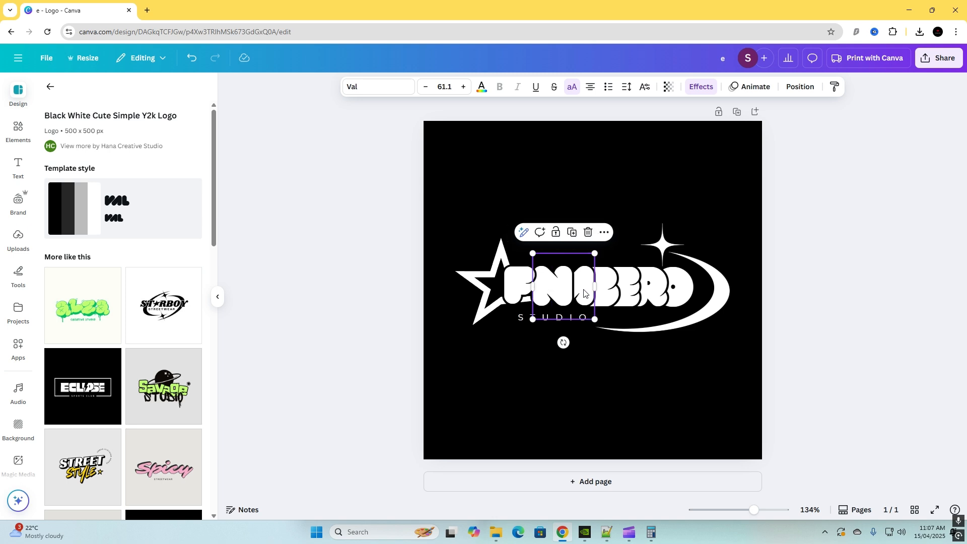
click(604, 290)
double_click(604, 289)
text(Y)
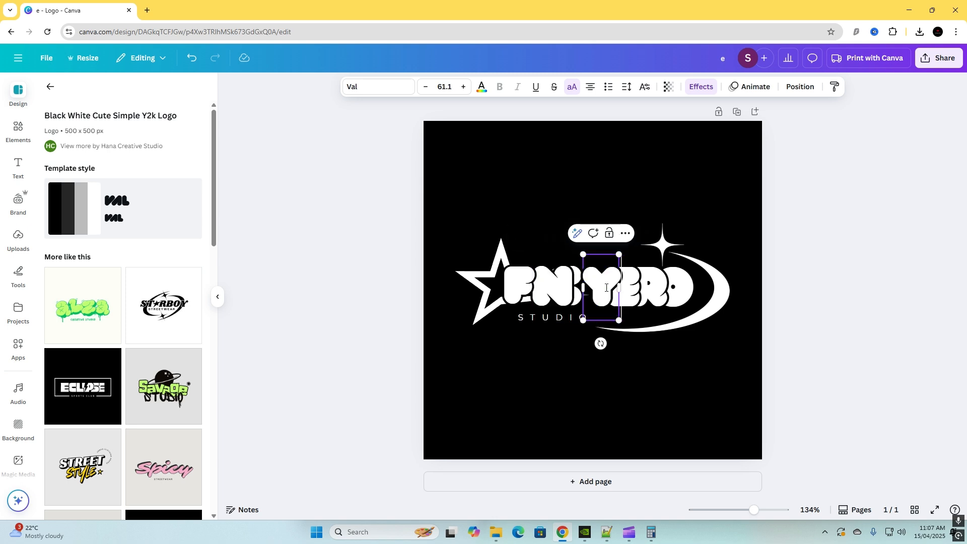
Delete the letters E, R and O that follow the Y in the wordmark
click(647, 305)
click(746, 371)
click(649, 295)
click(627, 294)
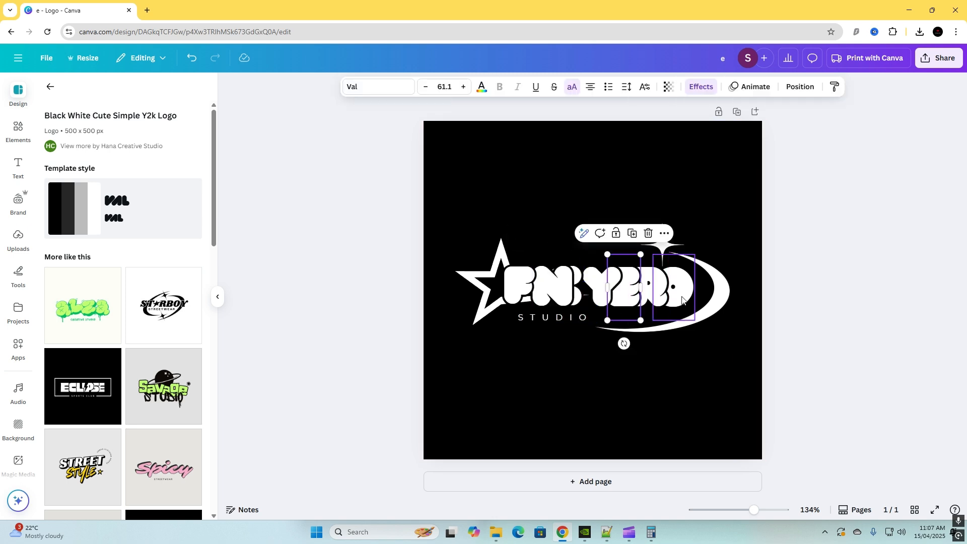
key(Delete)
click(653, 292)
key(Delete)
click(675, 294)
key(Delete)
Change the M to C and line up the C and Y beside the N so the wordmark reads FNCY
drag(602, 285, 639, 285)
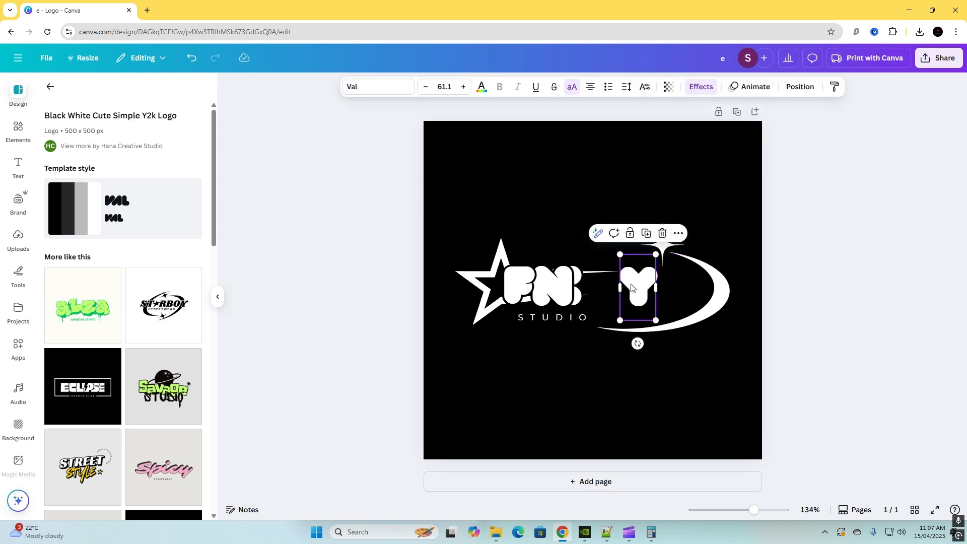
click(577, 277)
mouse_move(578, 275)
mouse_down()
mouse_move(611, 276)
mouse_move(541, 278)
mouse_move(571, 285)
mouse_up()
drag(637, 287, 607, 288)
Move the sparkle swoosh closer around the FNCY letters and delete the STUDIO text below them
click(662, 247)
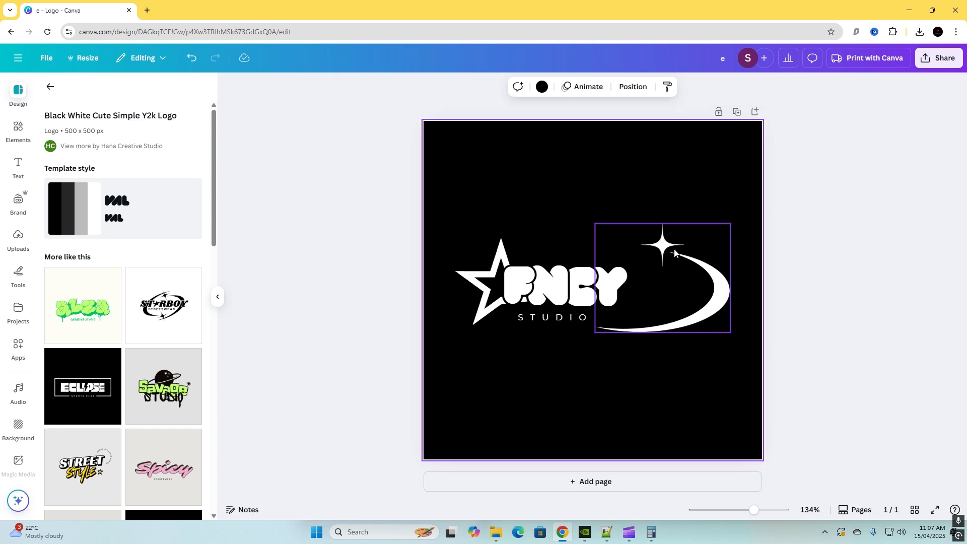
drag(662, 247, 610, 249)
click(564, 318)
key(Delete)
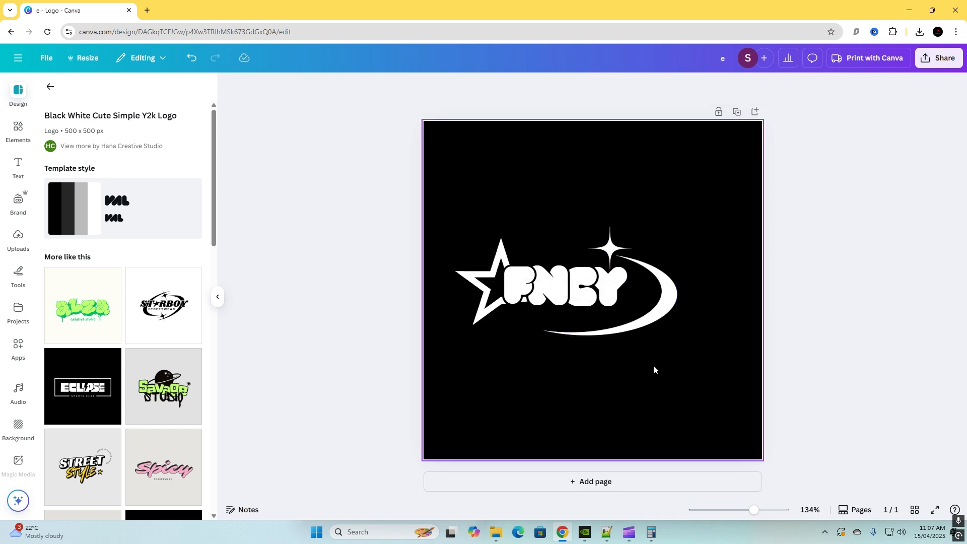
drag(661, 313, 657, 312)
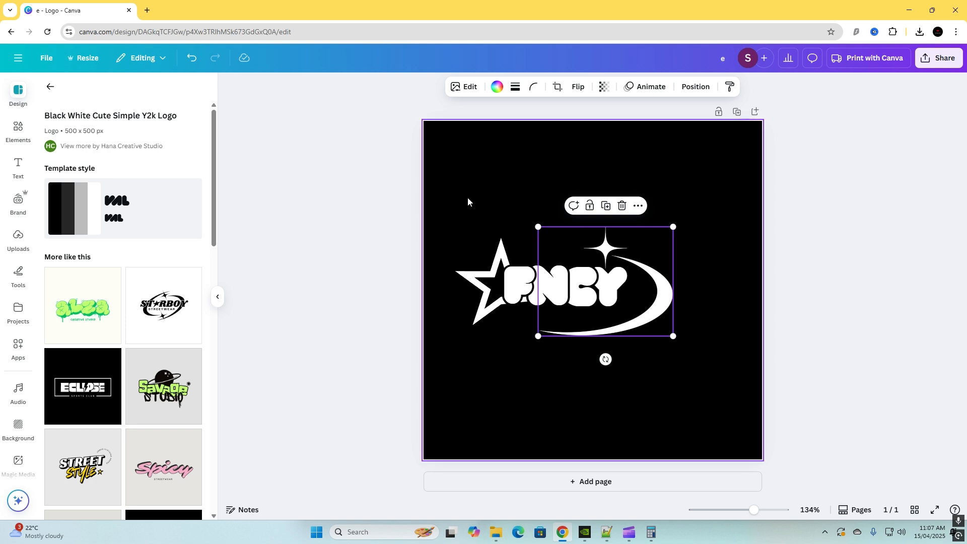
Move the star, FNCY letters and swoosh together to the centre of the page
drag(454, 193, 690, 391)
drag(566, 284, 592, 290)
click(674, 398)
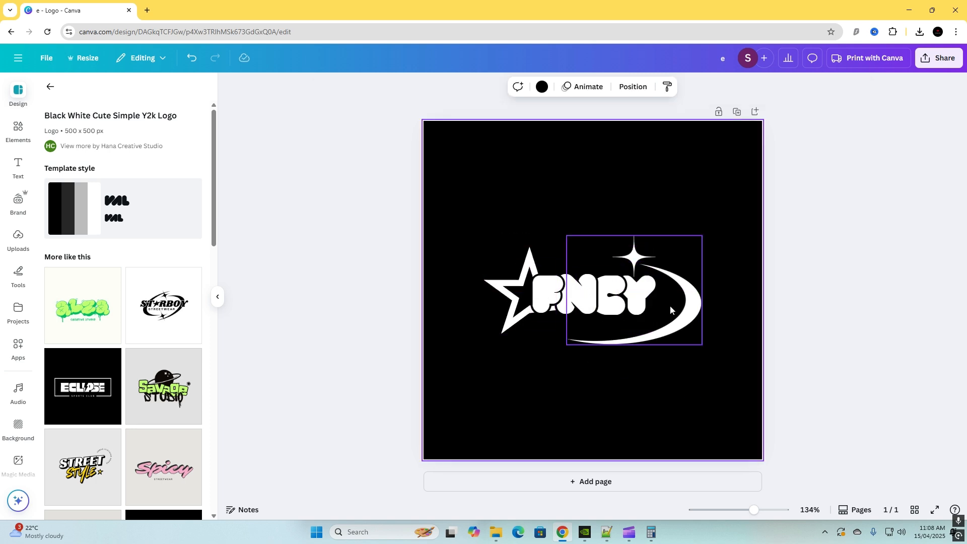
Try to recolour the letter F in the FNCY wordmark with the Brand Kit orange
click(556, 296)
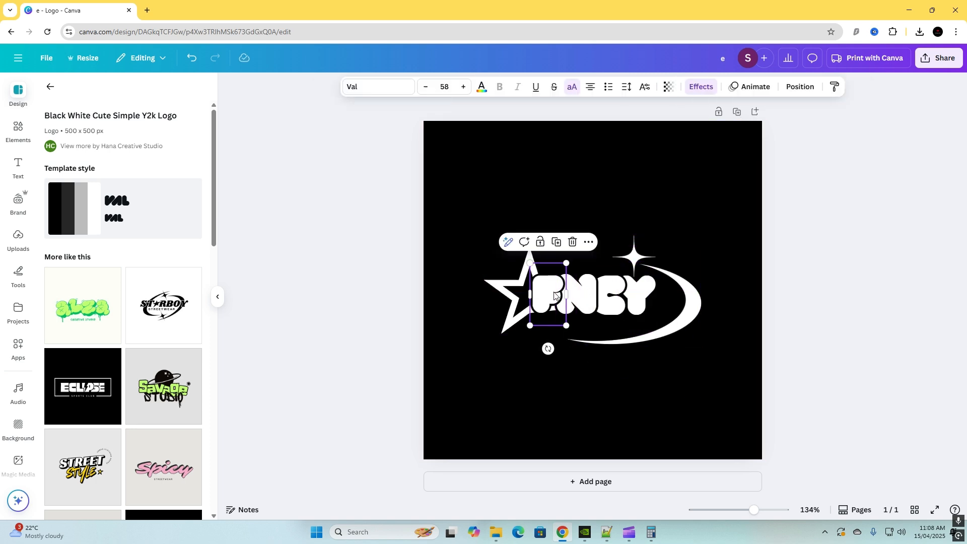
click(482, 87)
click(141, 236)
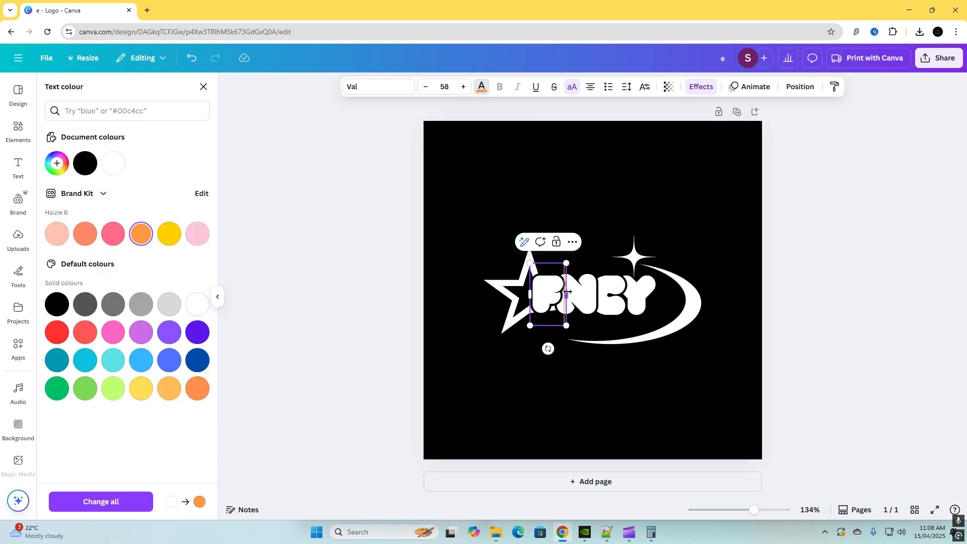
click(652, 390)
click(492, 272)
drag(525, 285, 513, 276)
click(538, 348)
Select the letter F's text in the FNCY wordmark and colour it with the default solid red
click(533, 289)
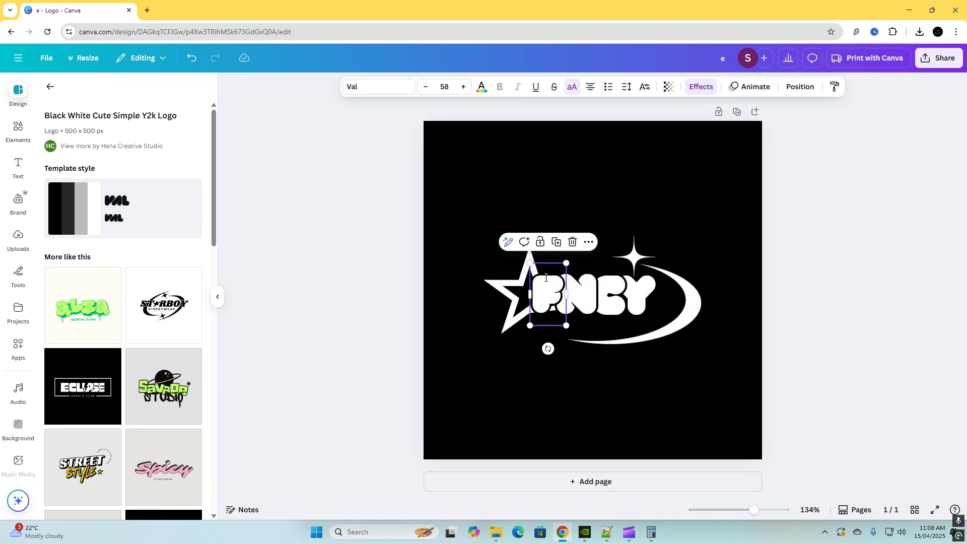
double_click(531, 289)
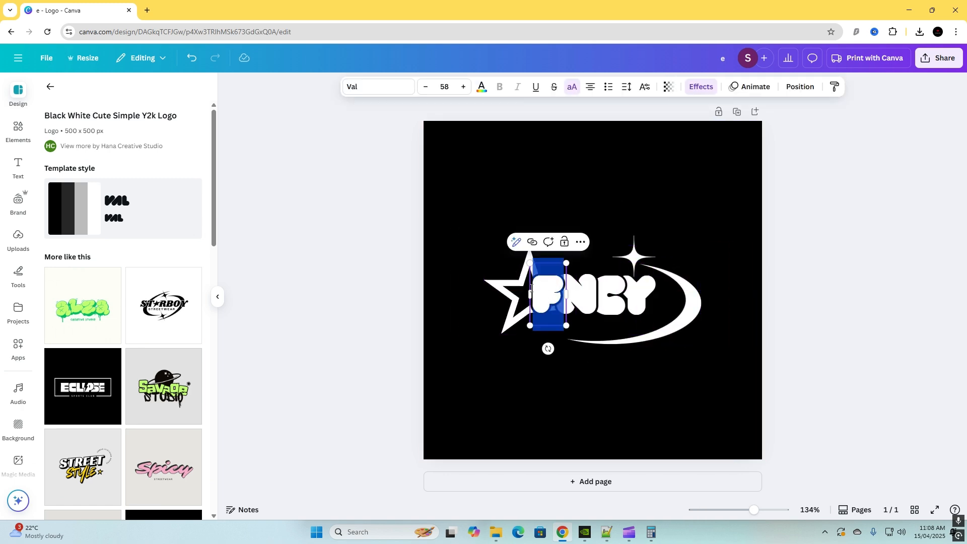
click(481, 88)
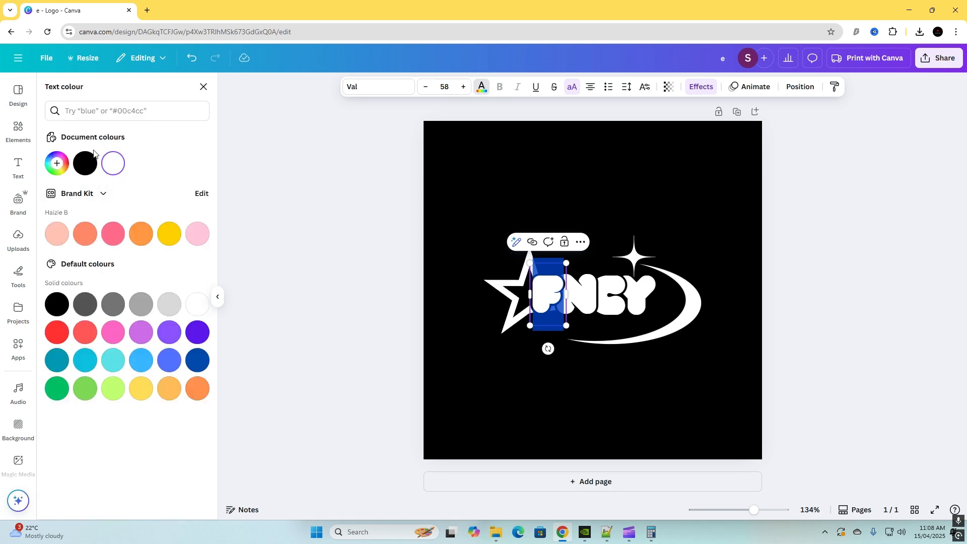
click(57, 333)
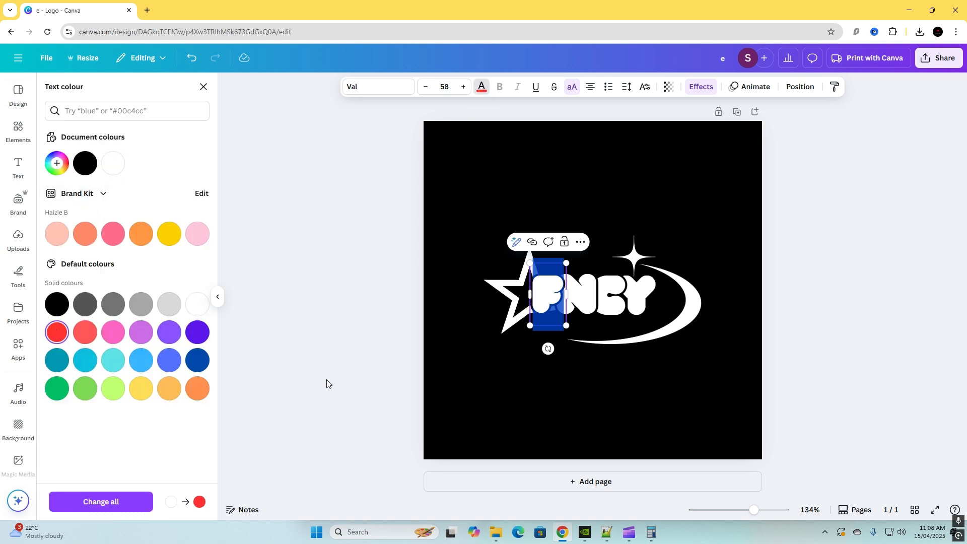
click(328, 382)
Try to recolour the letter C in the FNCY wordmark with the default solid yellow
click(576, 293)
click(583, 293)
double_click(607, 295)
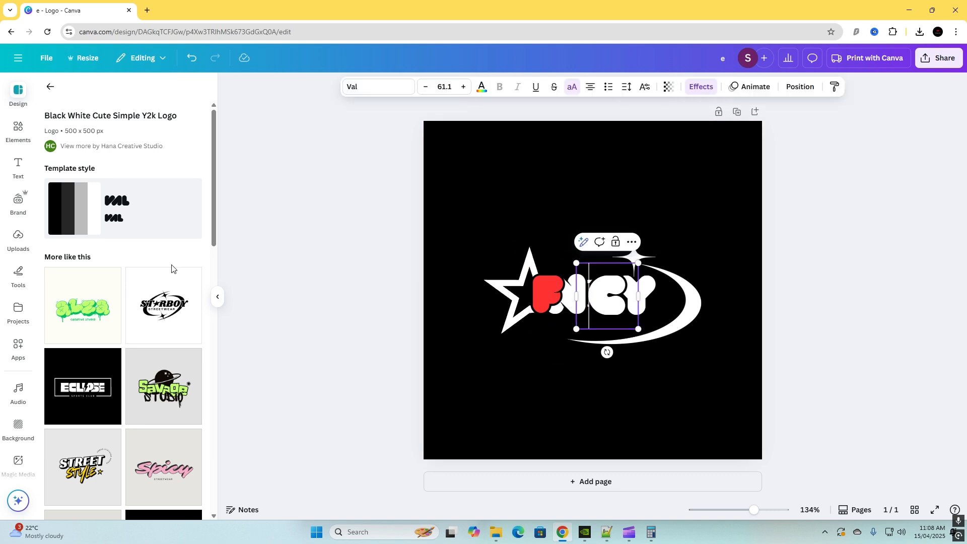
click(481, 87)
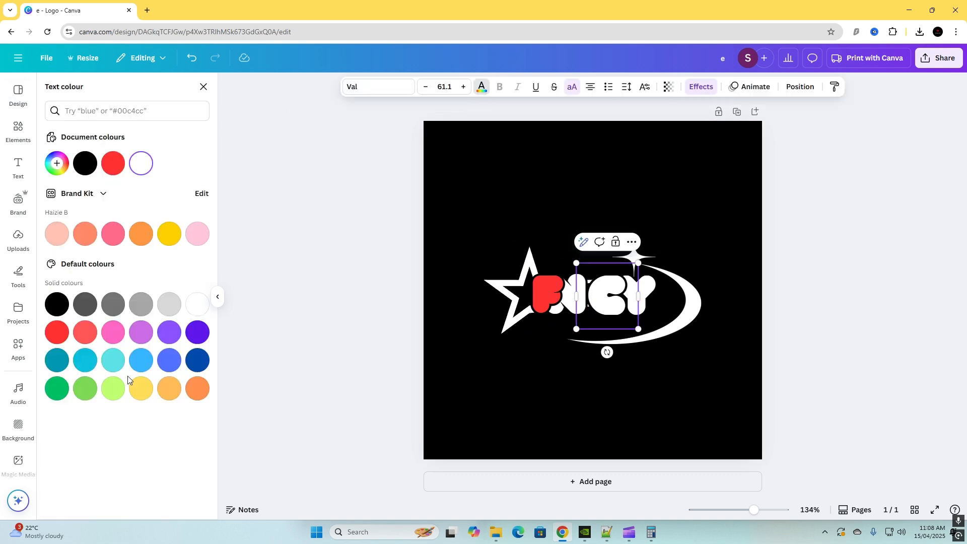
click(141, 389)
click(632, 395)
Set the letter C's text to a custom yellow, #FFE500, and shift the C slightly away from the N
double_click(609, 296)
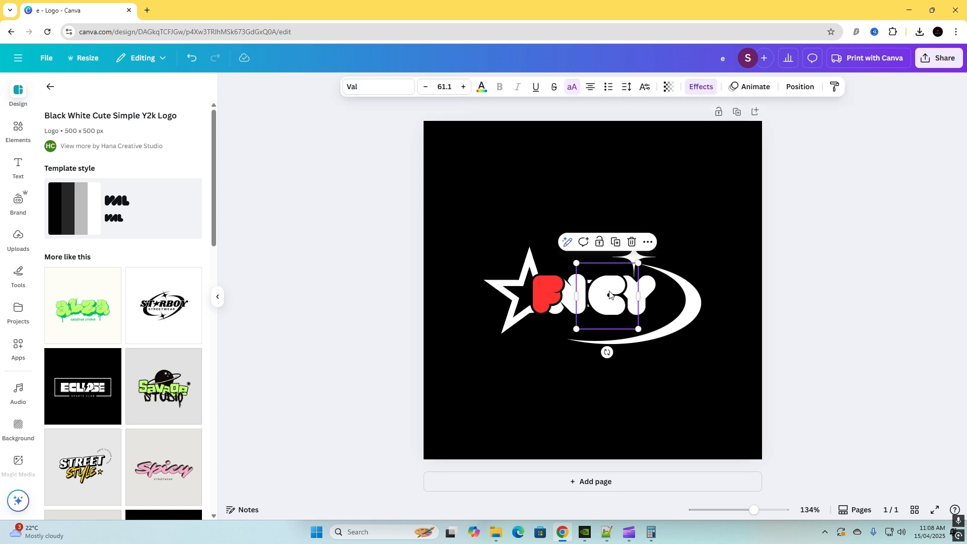
click(482, 87)
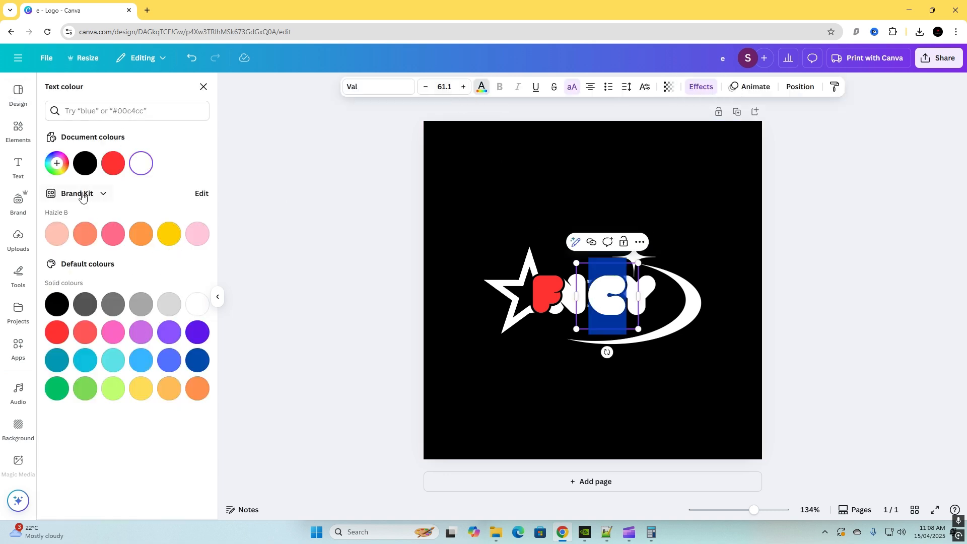
click(56, 163)
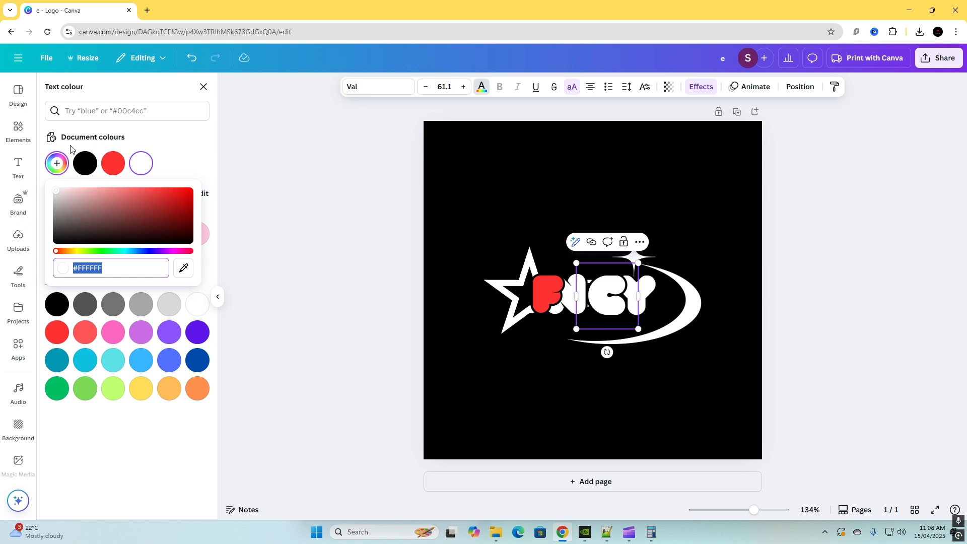
drag(62, 251, 76, 253)
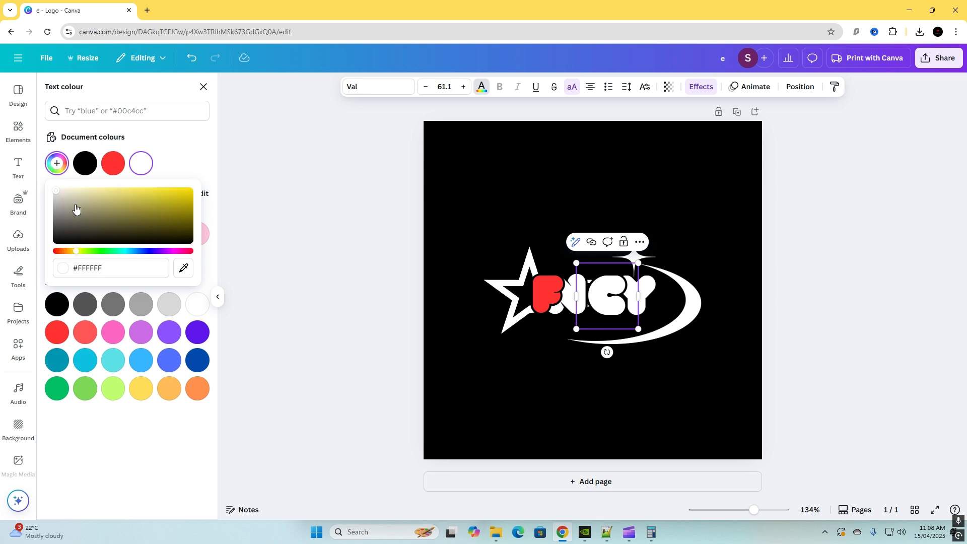
drag(75, 208, 204, 190)
click(579, 419)
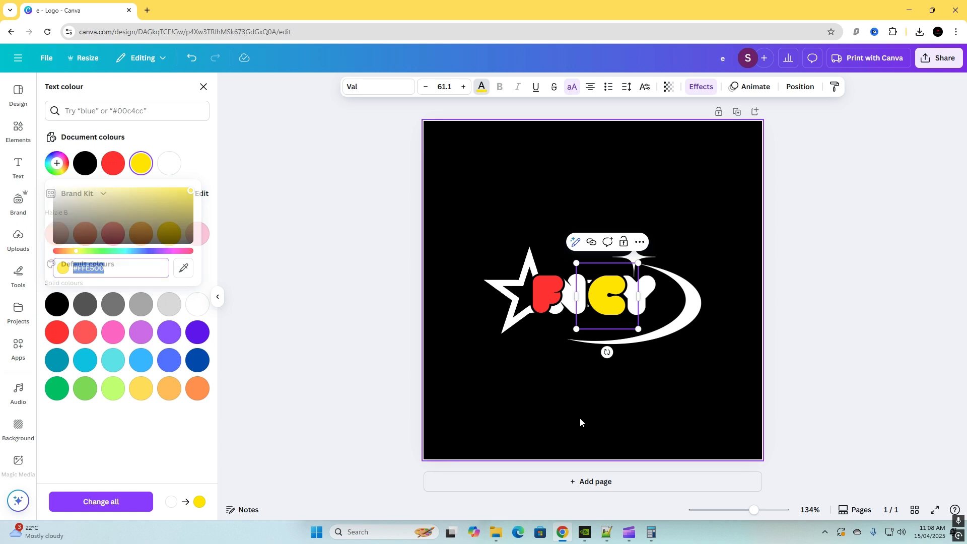
drag(575, 303, 582, 305)
click(675, 436)
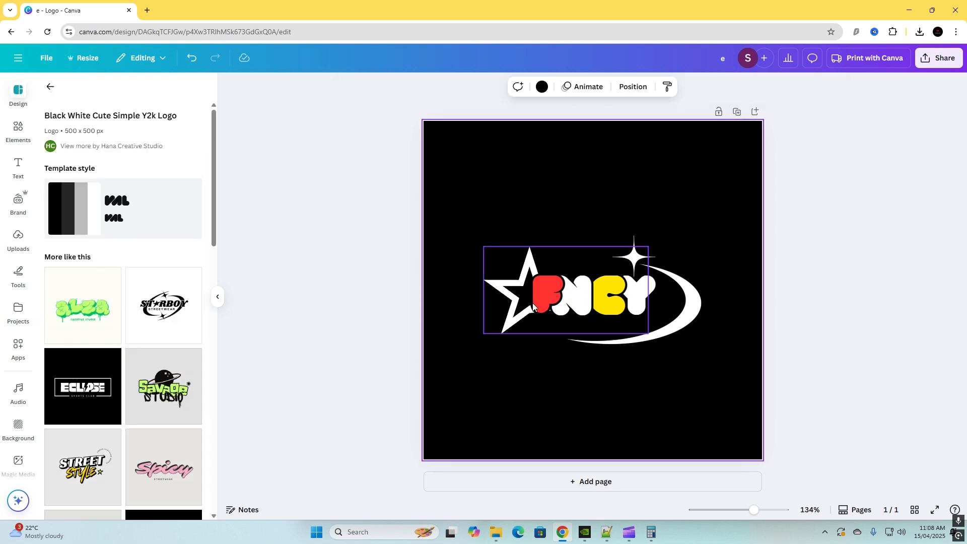
Select the sparkle swoosh around the FNCY letters and open the design's sharing options
click(696, 303)
click(640, 259)
click(668, 269)
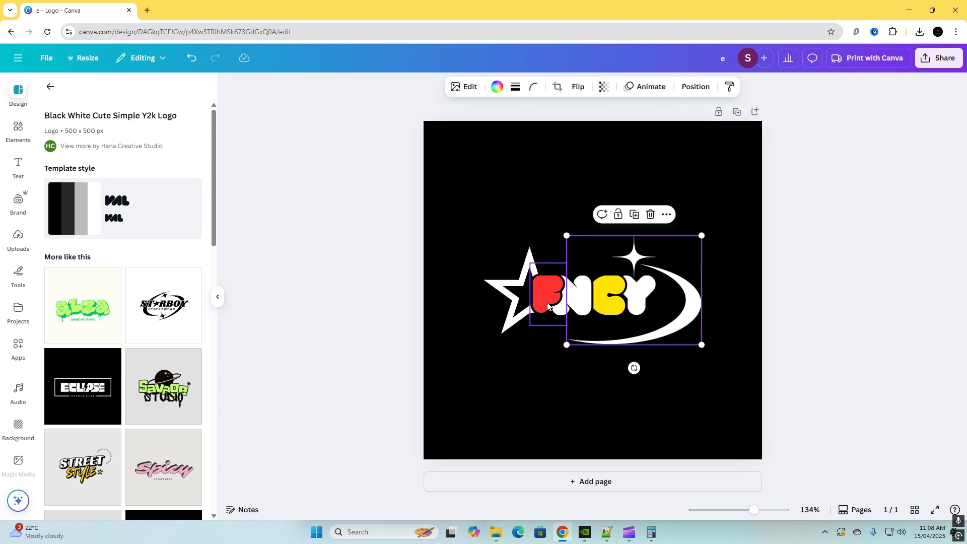
click(944, 59)
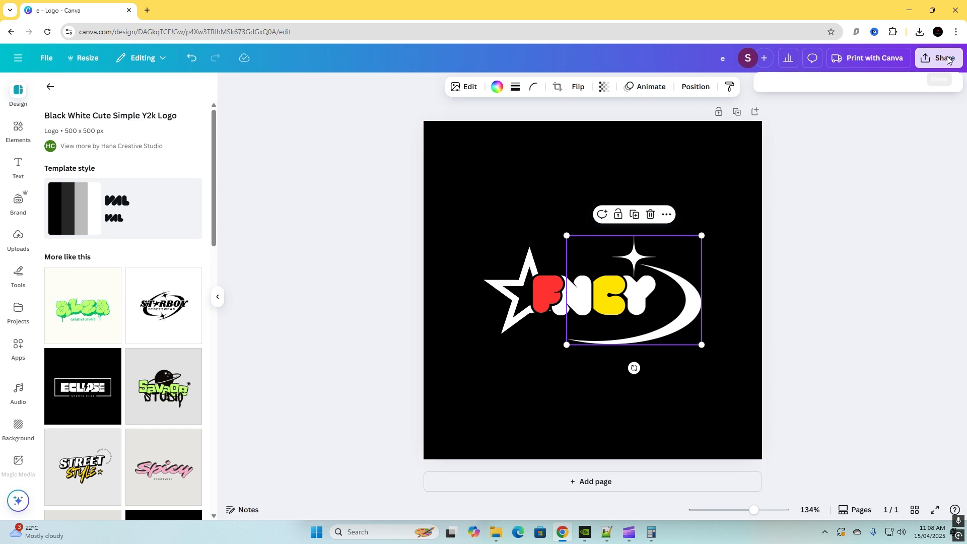